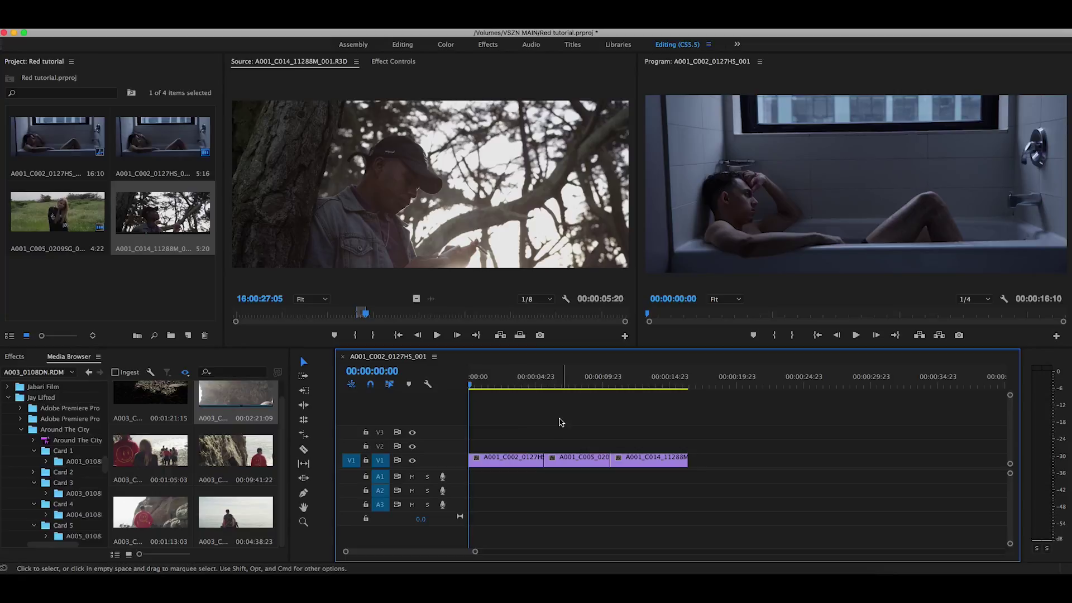
- Disable the masterclip effects on the three R3D clips in the project
mouse_move(523, 382)
left_mouse_down()
mouse_move(627, 385)
mouse_move(505, 386)
left_mouse_up()
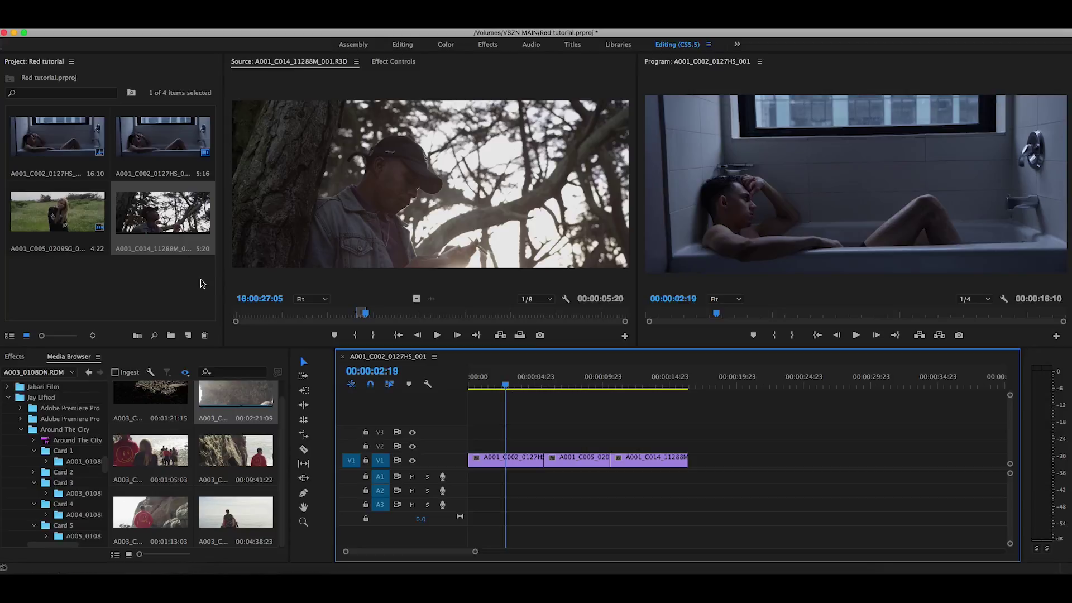
left_click(162, 141)
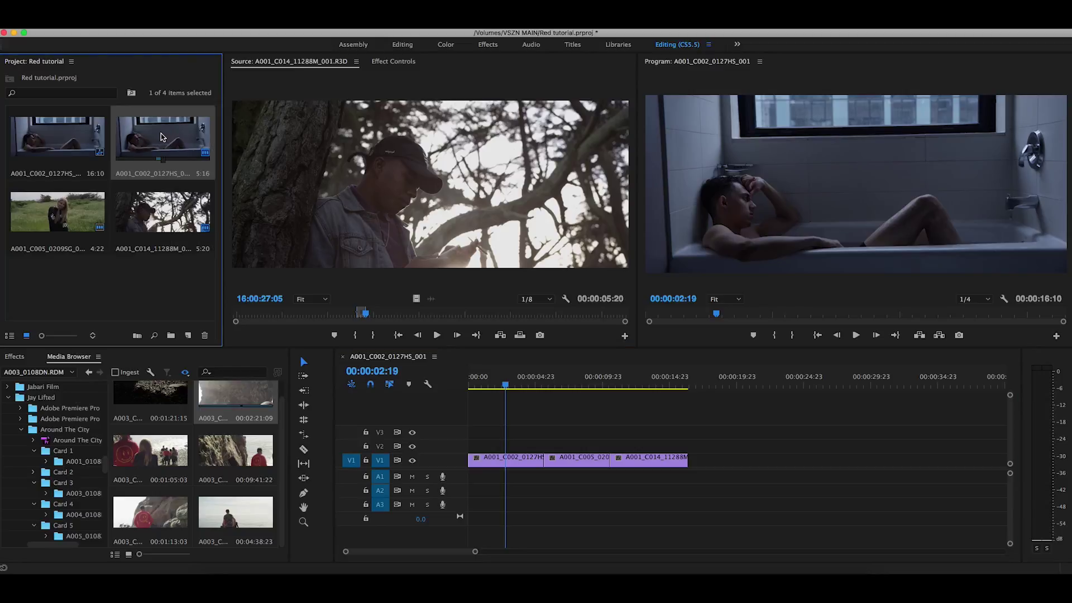
right_click(160, 136)
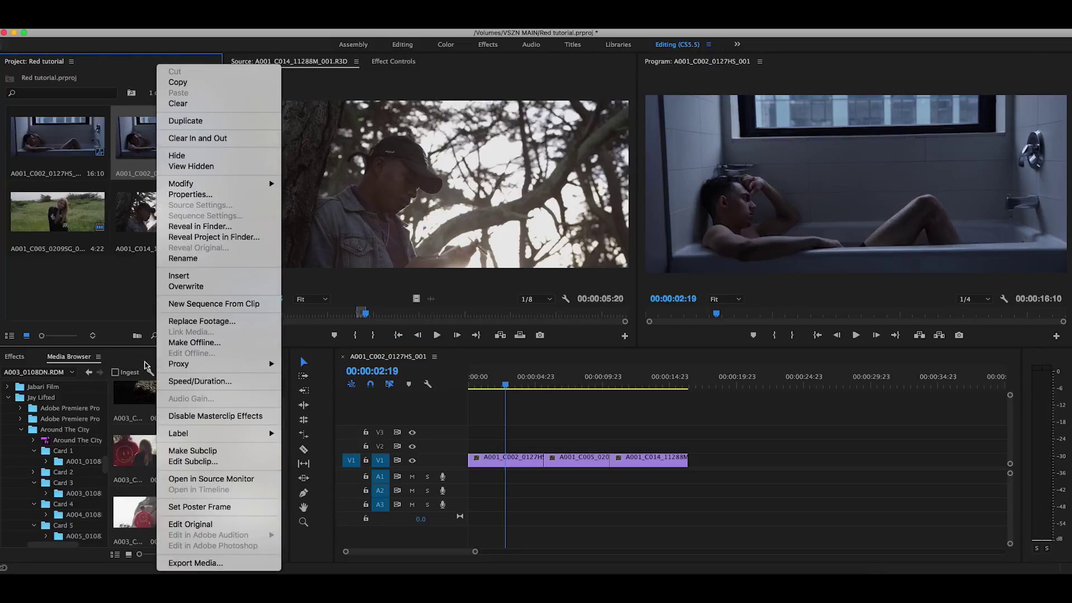
left_click(148, 281)
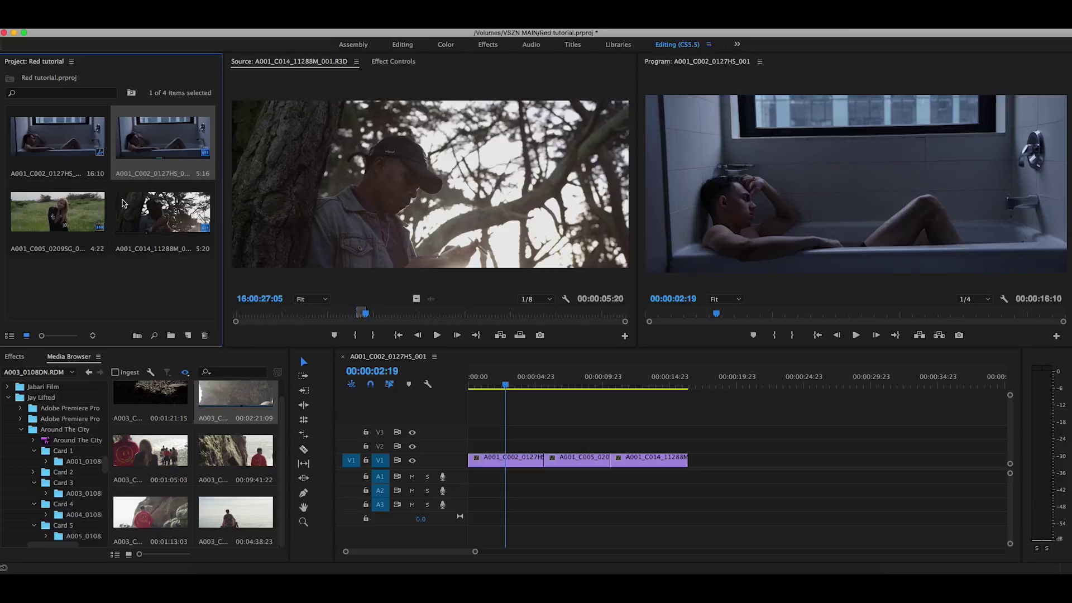
left_click(78, 207, "super")
left_click(157, 211, "super")
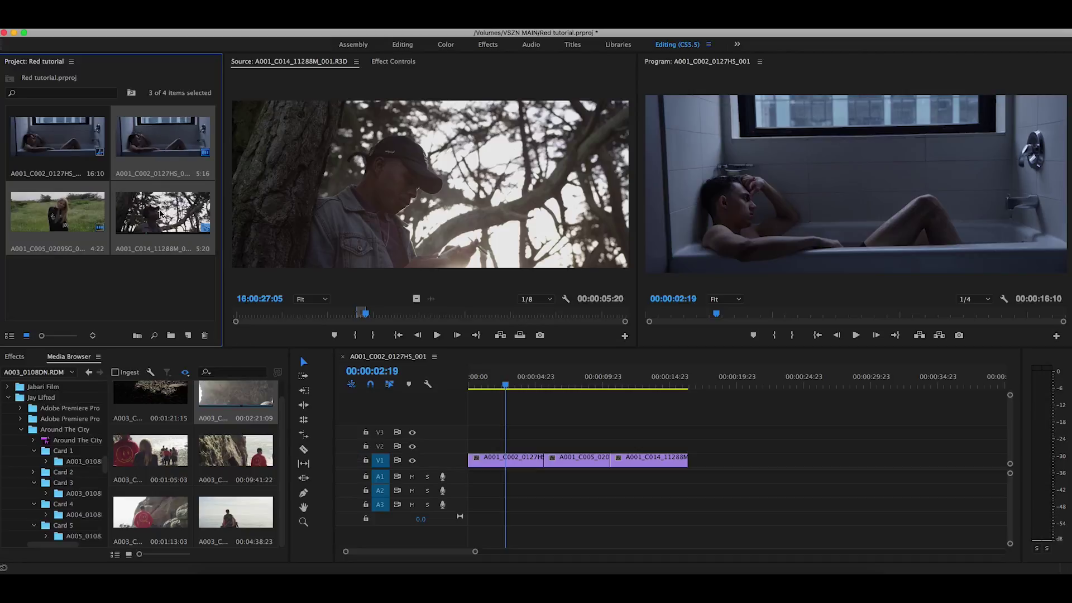
right_click(170, 143)
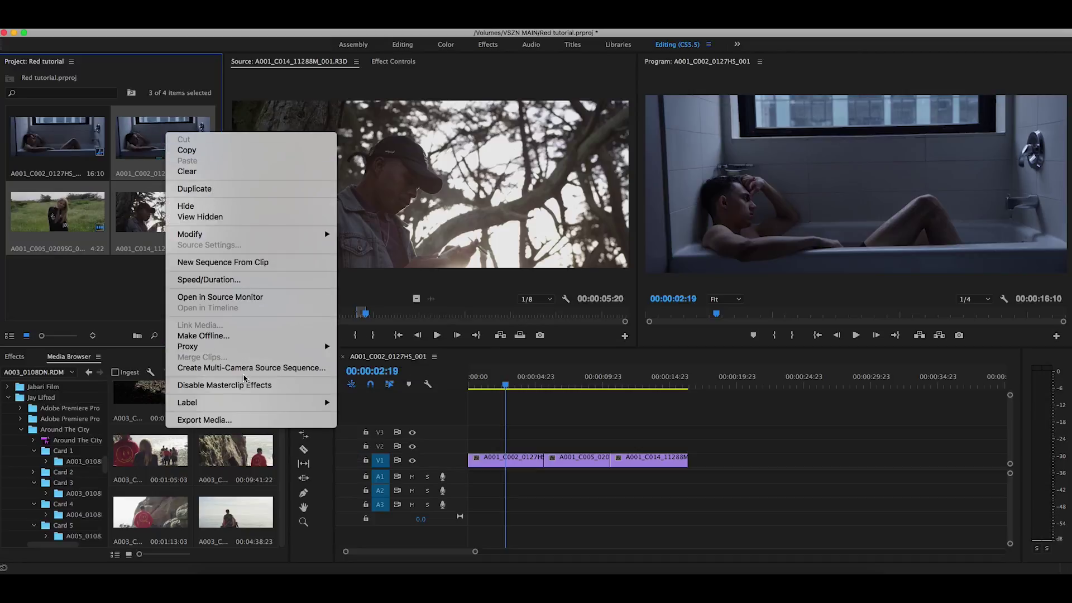
left_click(246, 385)
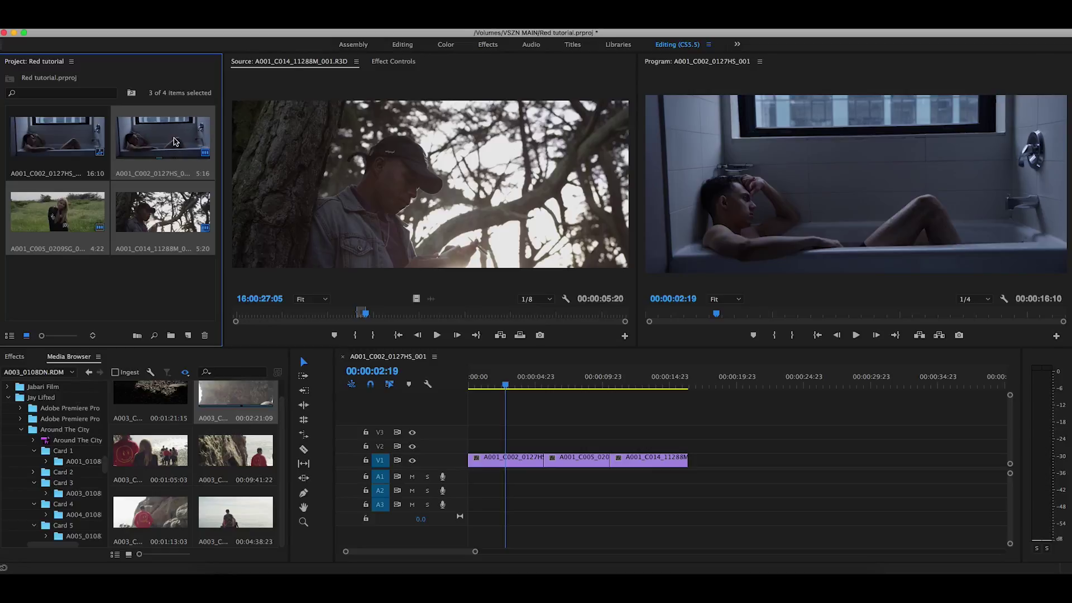
left_click(170, 301)
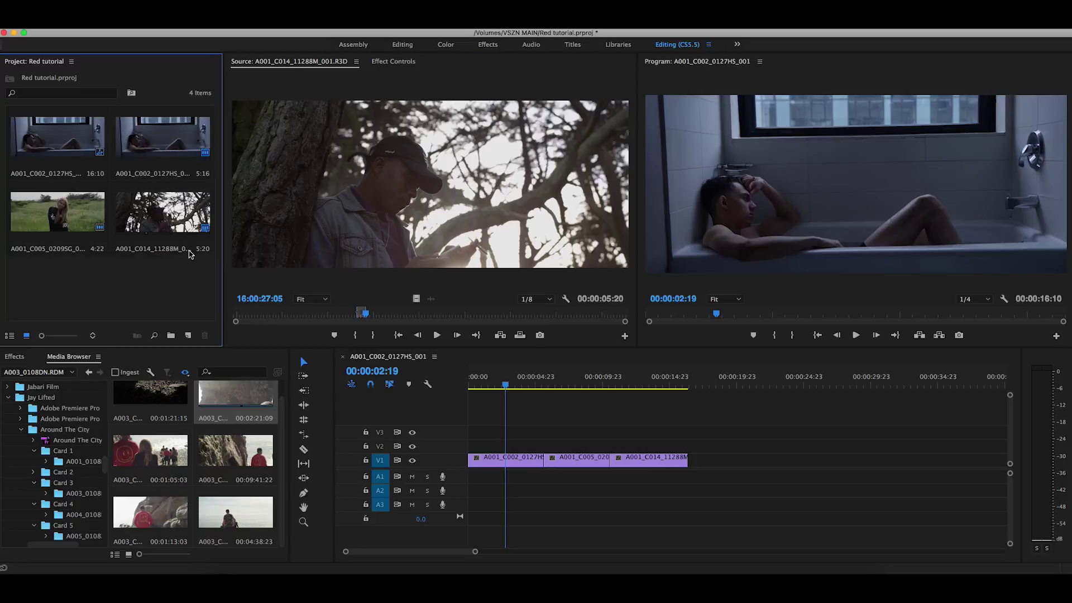
- Open the RED source settings of the A001_C002 bathtub clip and examine its decoding, white balance, color, lift, gamma and gain controls
left_click(160, 138)
right_click(160, 138)
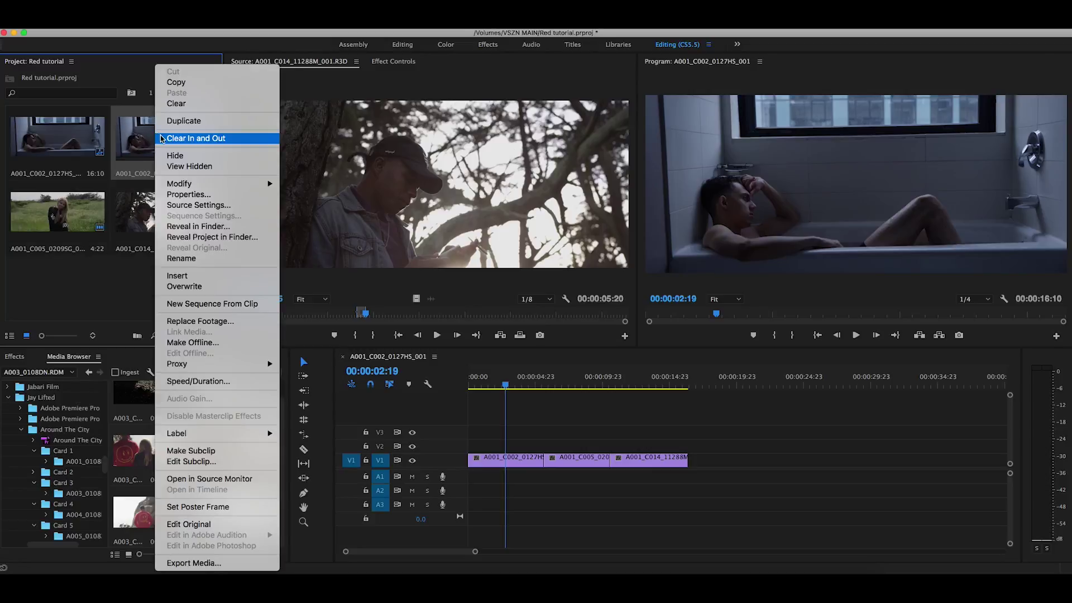
left_click(188, 206)
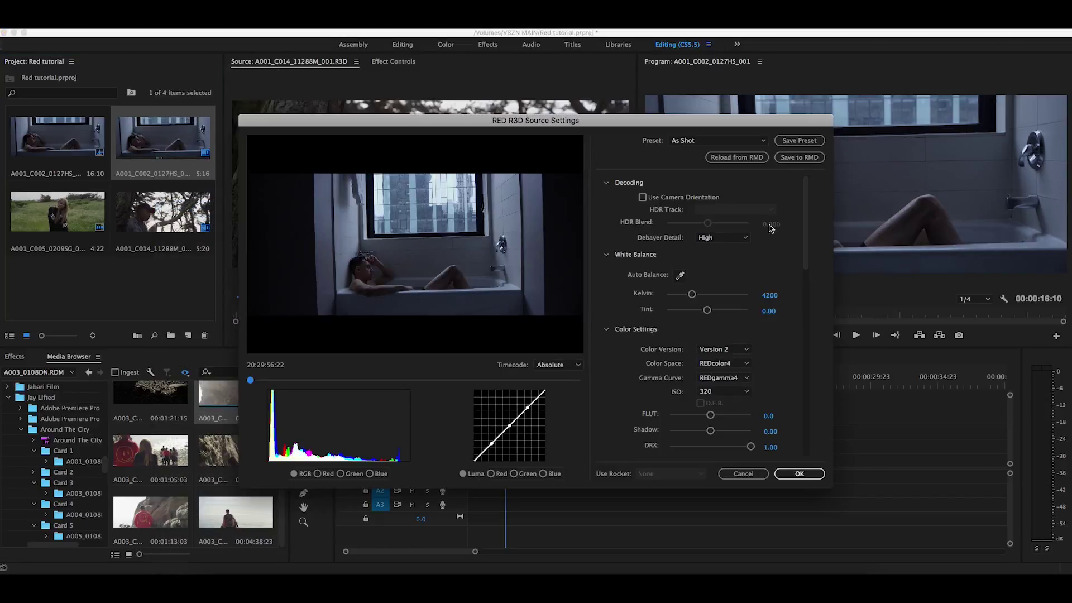
left_click_drag(804, 215, 805, 252)
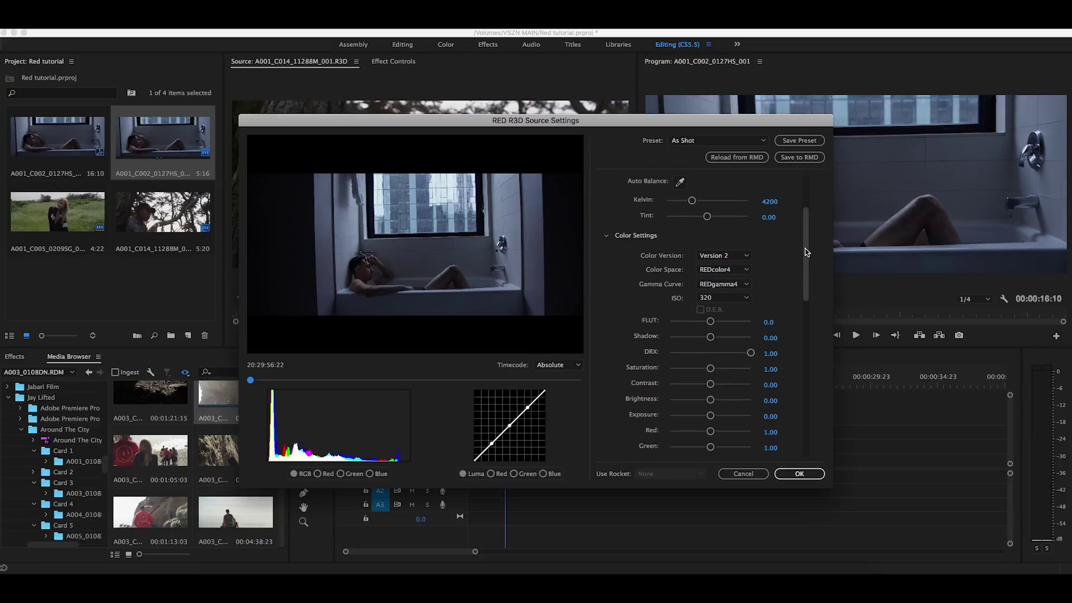
scroll(725, 240, "up", 3)
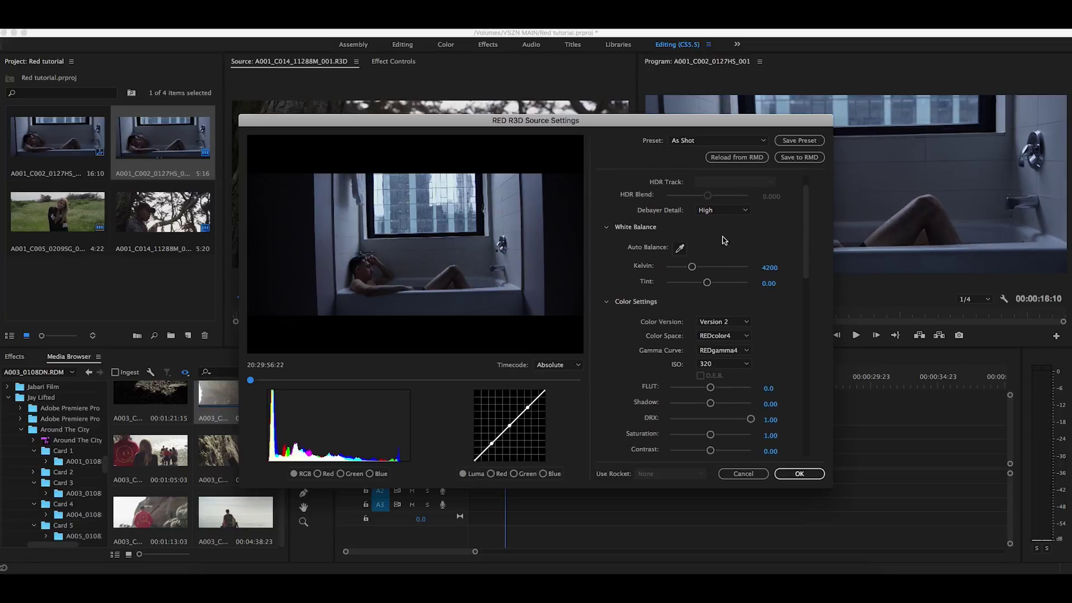
left_click(723, 364)
left_click(790, 361)
scroll(714, 340, "down", 10)
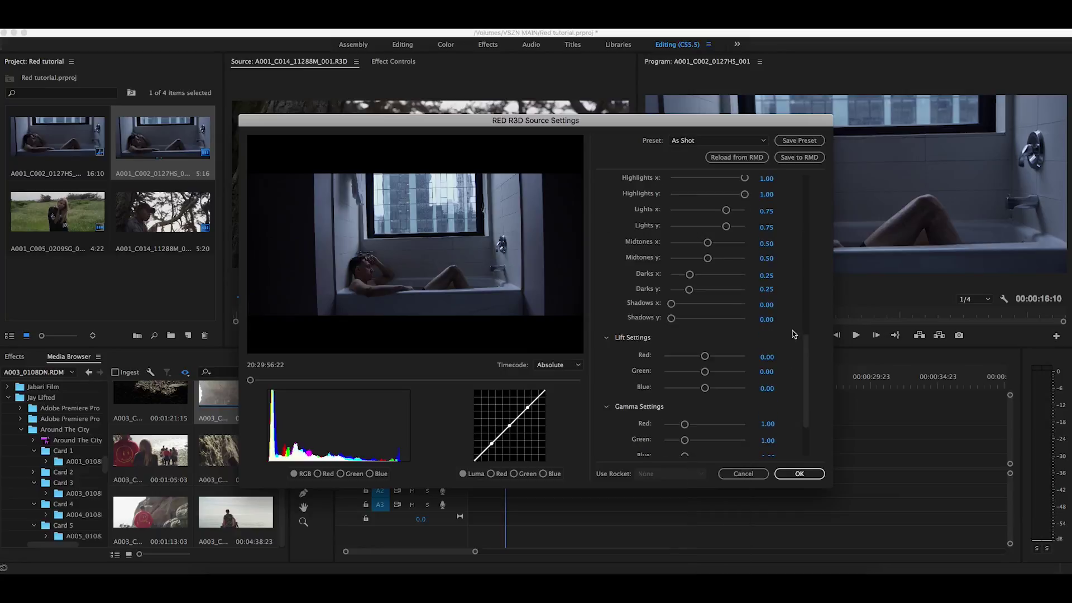
scroll(617, 340, "down", 3)
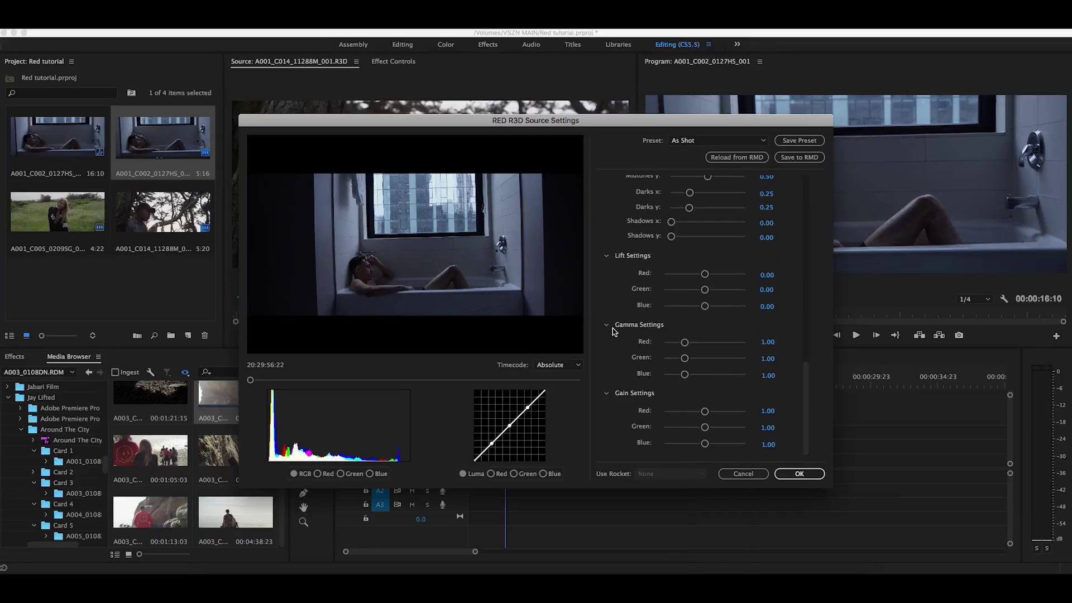
scroll(615, 316, "up", 15)
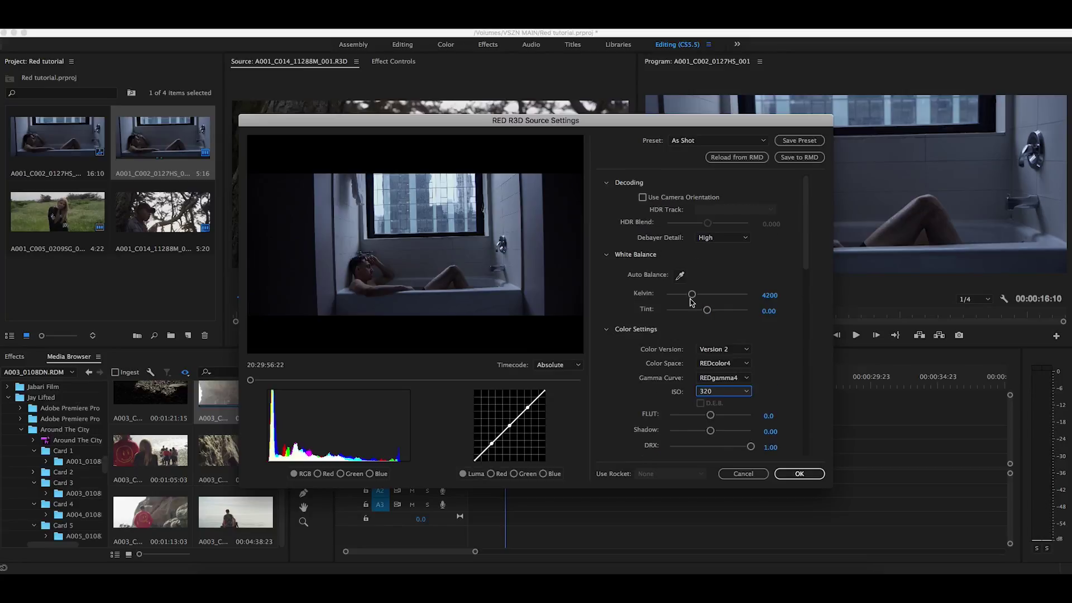
- Reload the bathtub clip's source settings from RMD and set its gamma curve to REDlogFilm
mouse_move(693, 295)
left_mouse_down()
mouse_move(747, 295)
mouse_move(649, 299)
mouse_move(793, 315)
mouse_move(678, 311)
mouse_move(690, 310)
left_mouse_up()
left_click(750, 158)
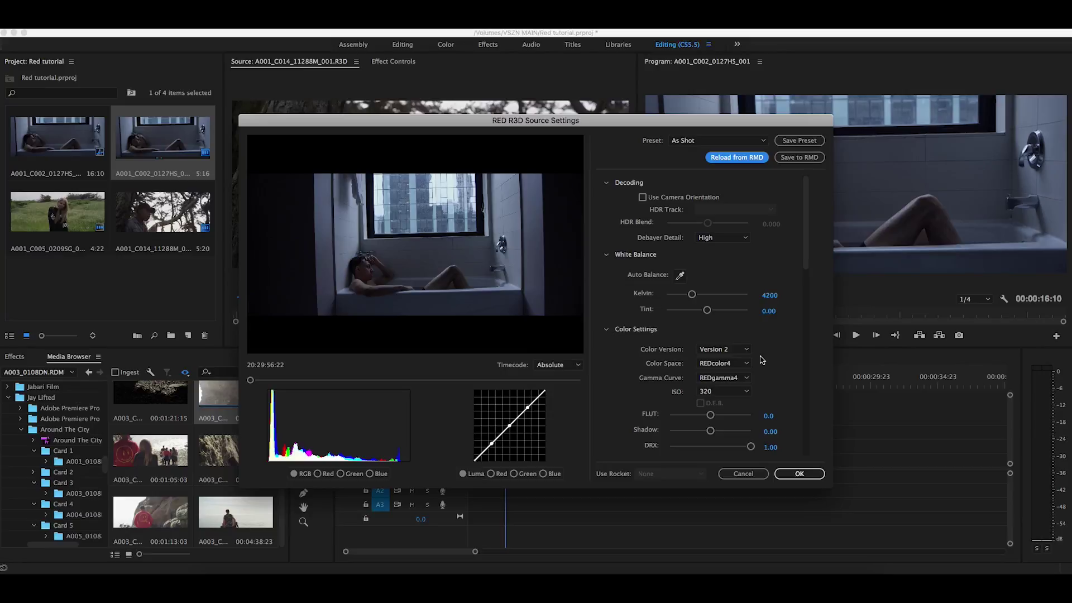
left_click(743, 379)
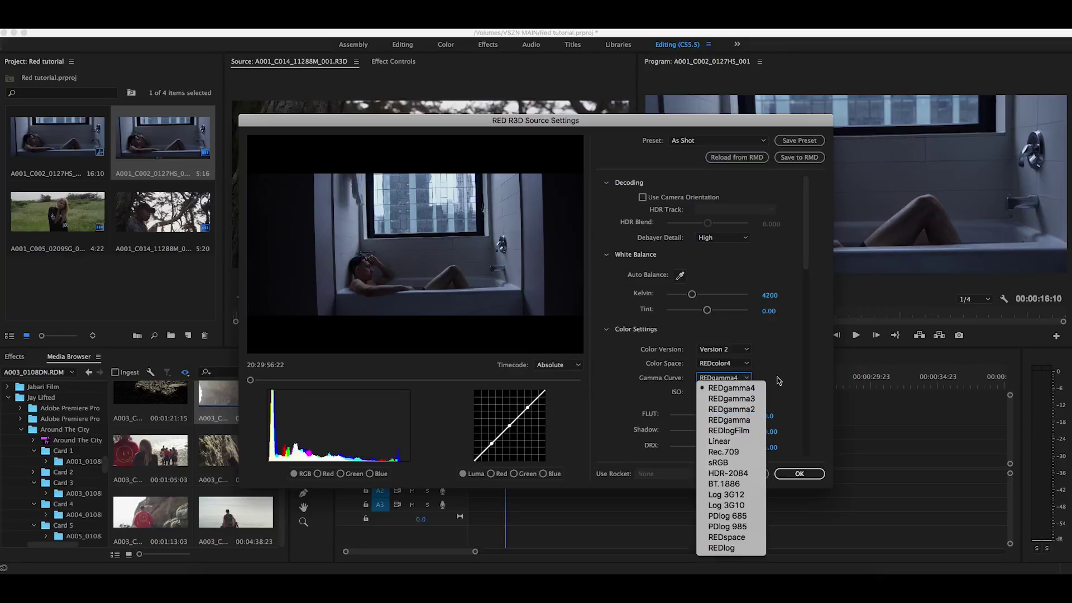
left_click(742, 431)
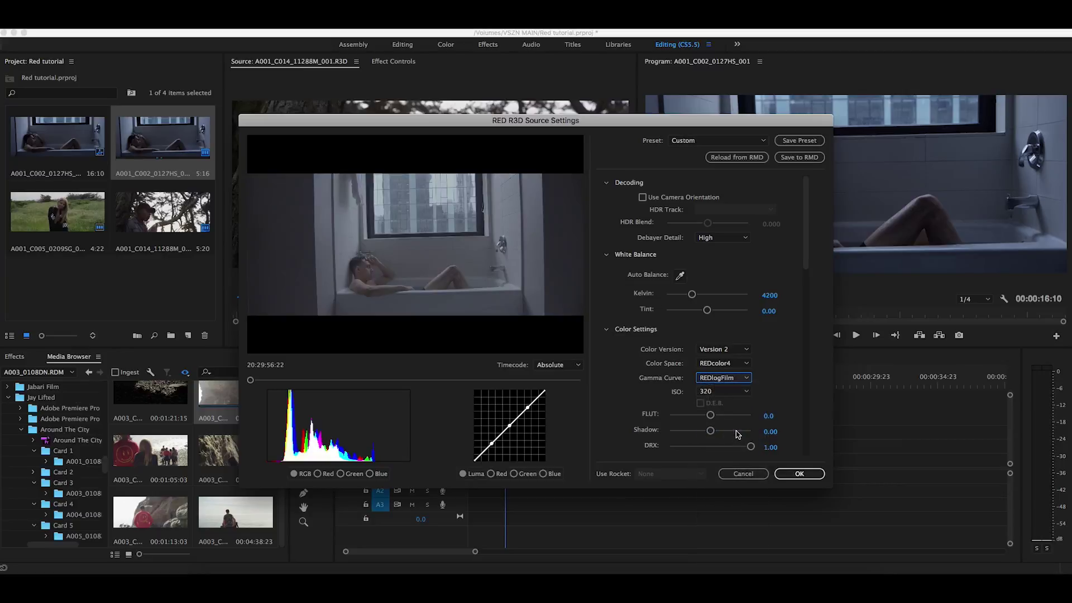
left_click(800, 473)
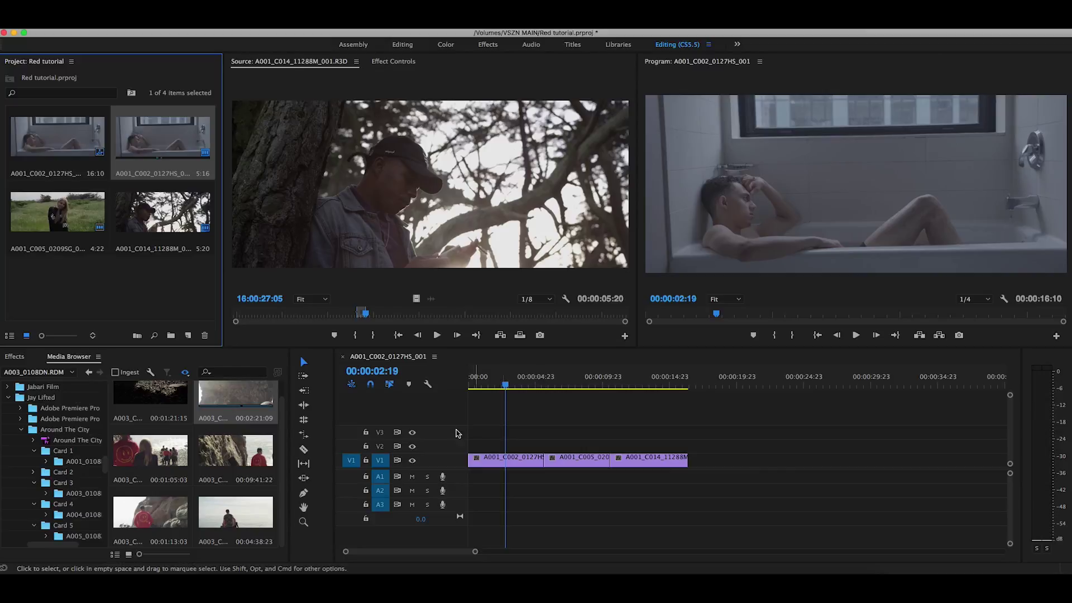
- Try the REDgamma3 gamma curve on the bathtub clip, then put it back to REDlogFilm
right_click(149, 131)
left_click(192, 206)
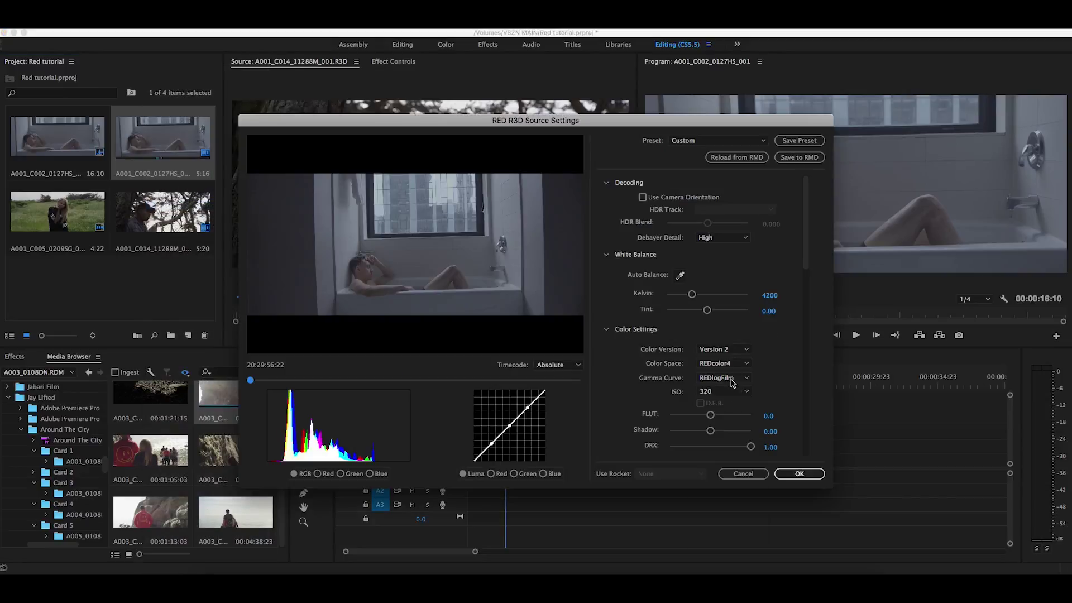
left_click(731, 382)
left_click(740, 401)
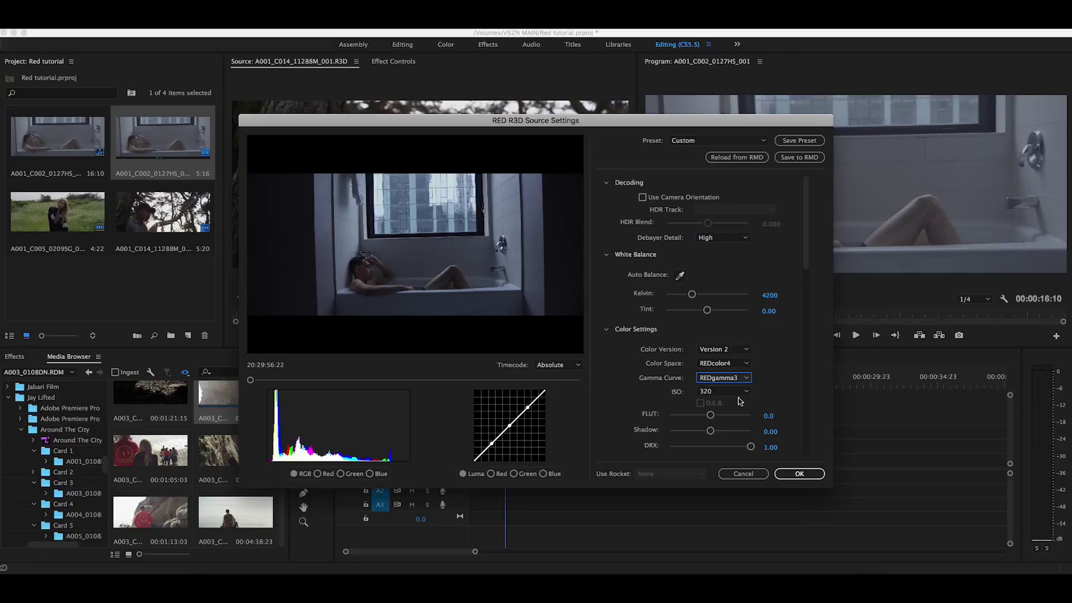
left_click(726, 380)
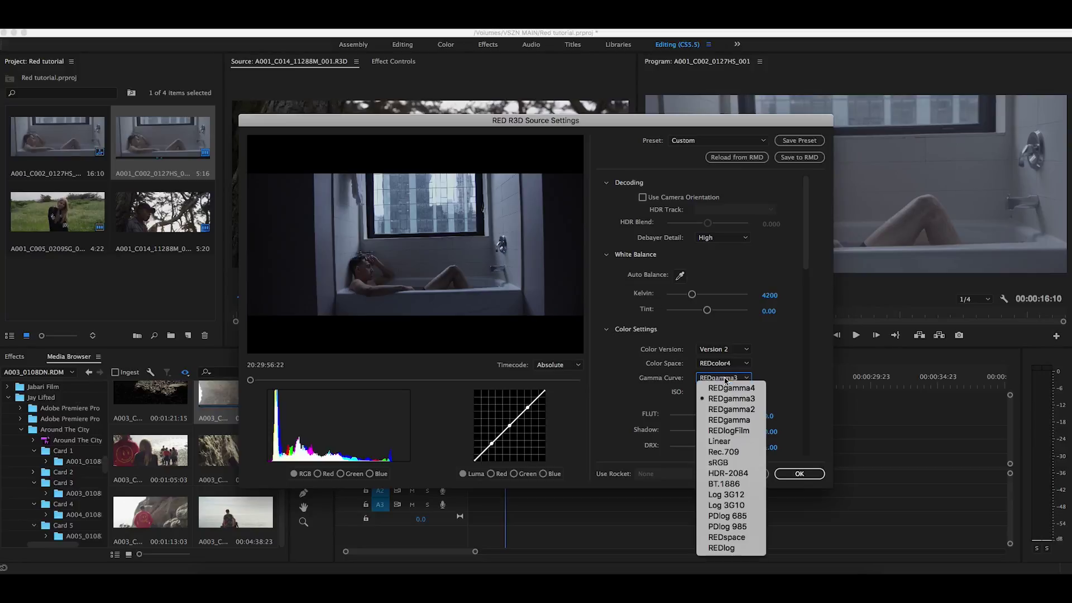
left_click(736, 432)
left_click(802, 474)
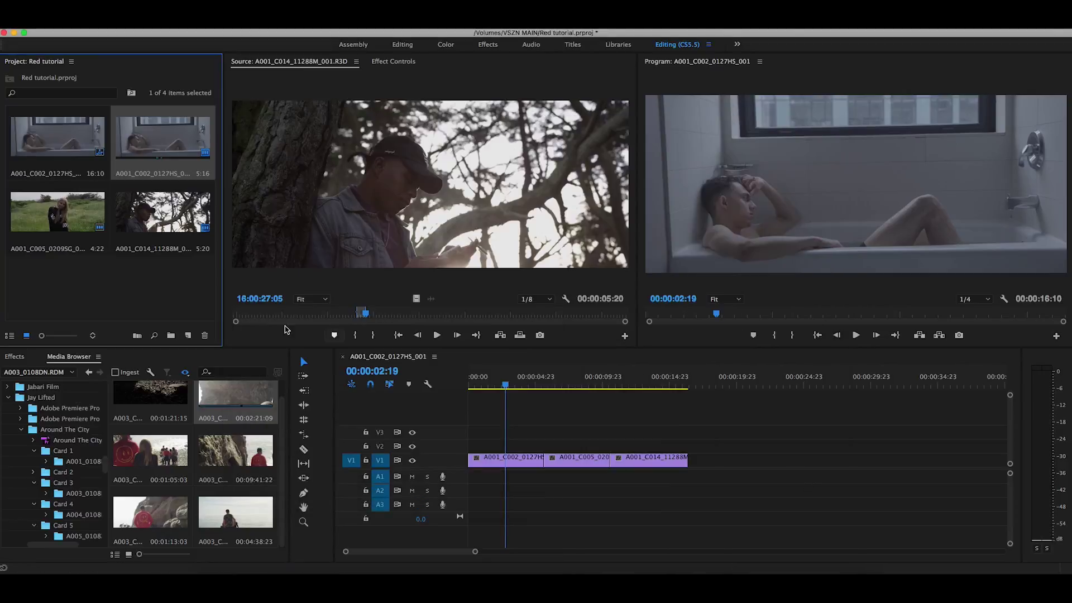
- Set the gamma curve of the A001_C005 grass field clip to REDlogFilm in its source settings
left_click(47, 211)
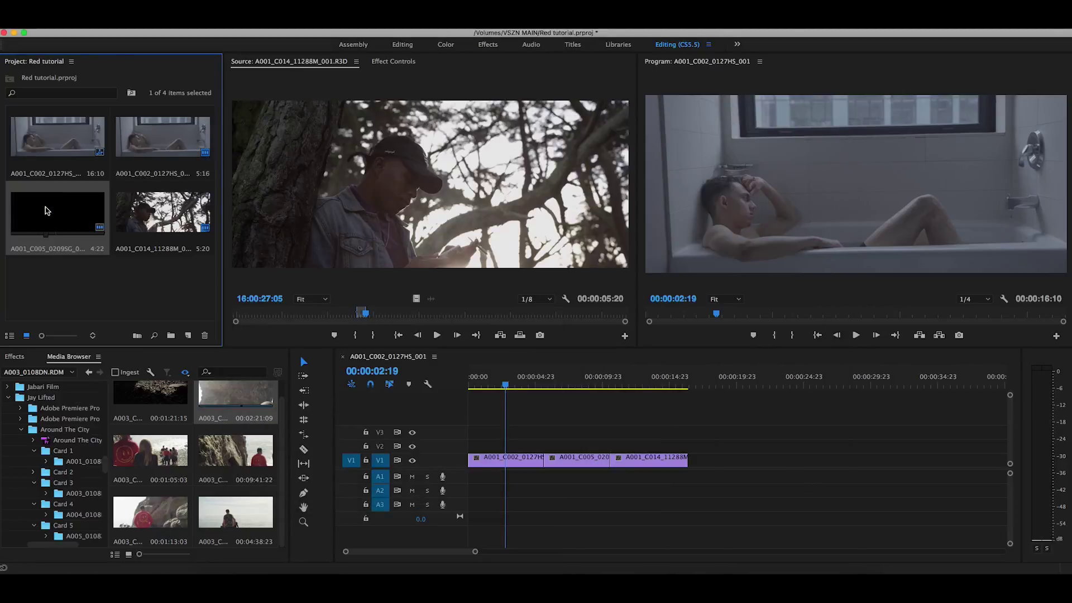
right_click(47, 211)
left_click(124, 208)
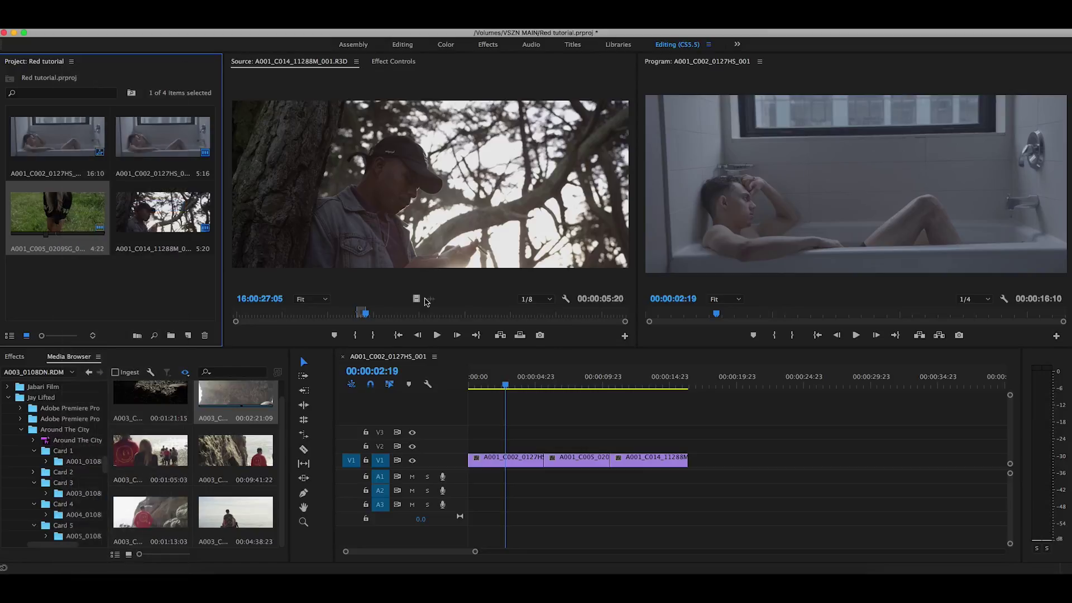
left_click(726, 379)
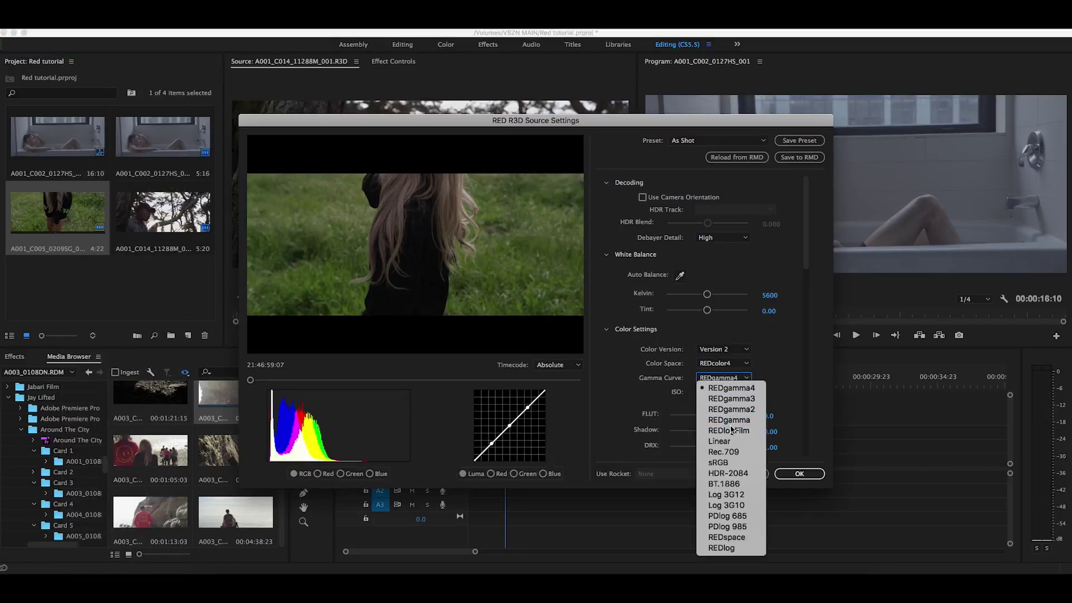
left_click(732, 431)
left_click(800, 474)
- Set the gamma curve of the A001_C014 tree clip to REDlogFilm in its source settings
left_click(171, 209)
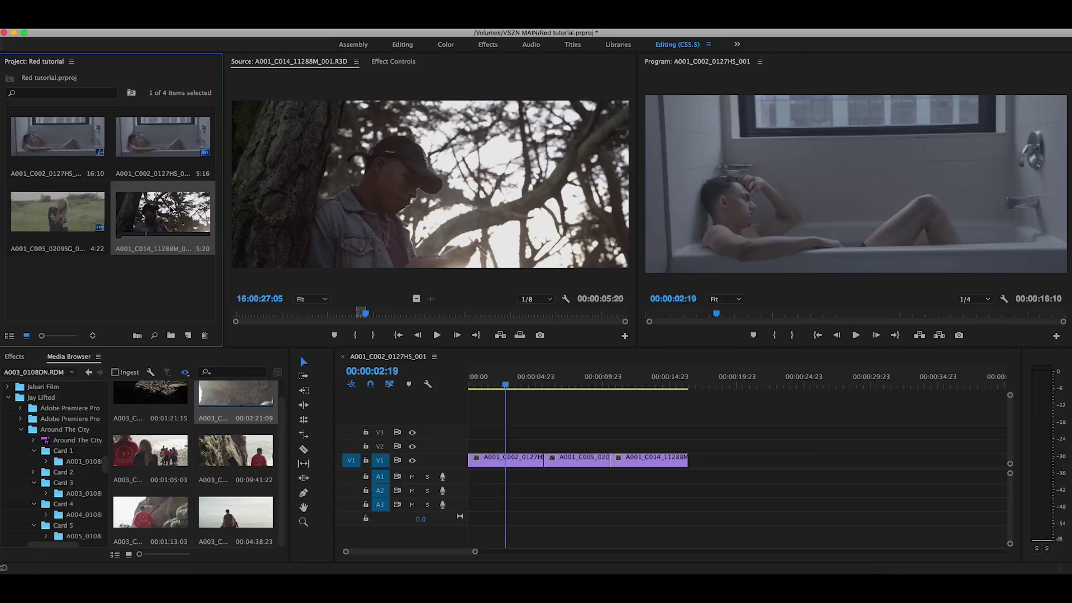
right_click(171, 209)
left_click(246, 208)
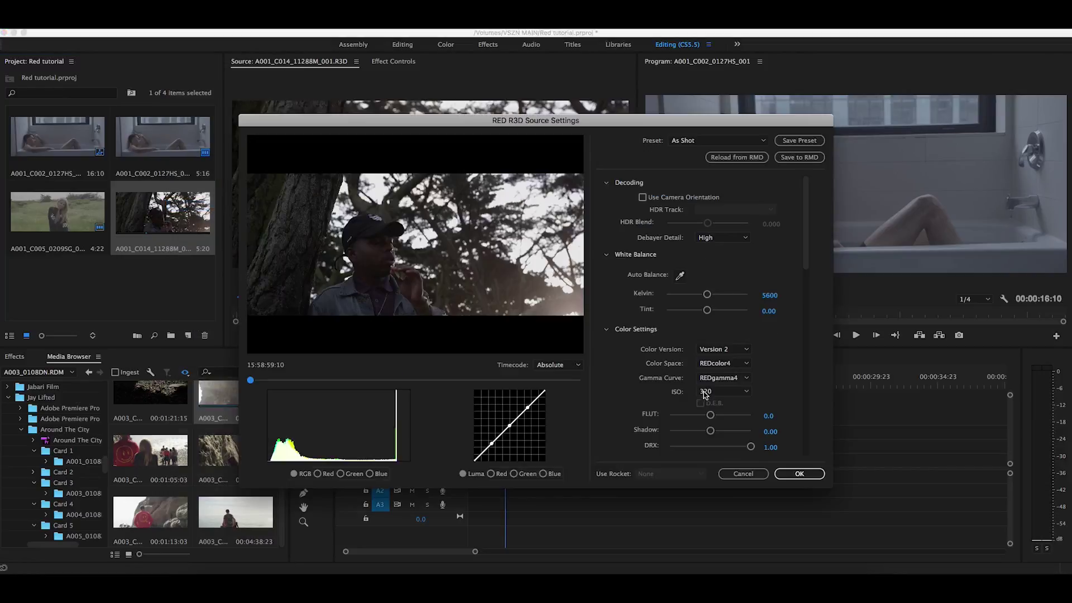
left_click(723, 378)
left_click(732, 431)
left_click(795, 479)
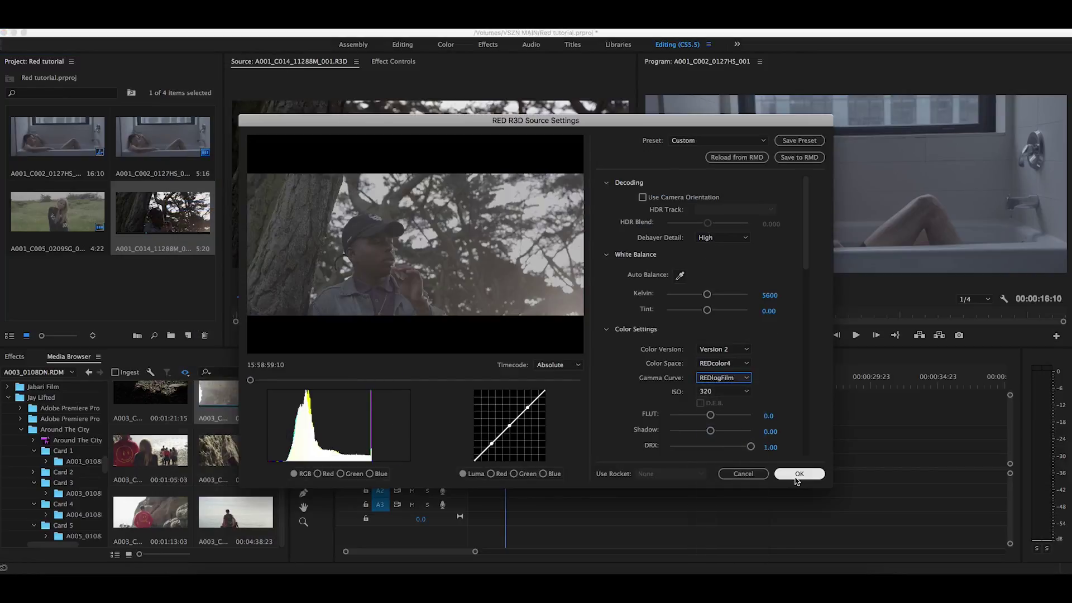
- Return the playhead to the start of the sequence and create a new adjustment layer with the default settings in the project
left_click_drag(469, 369, 446, 389)
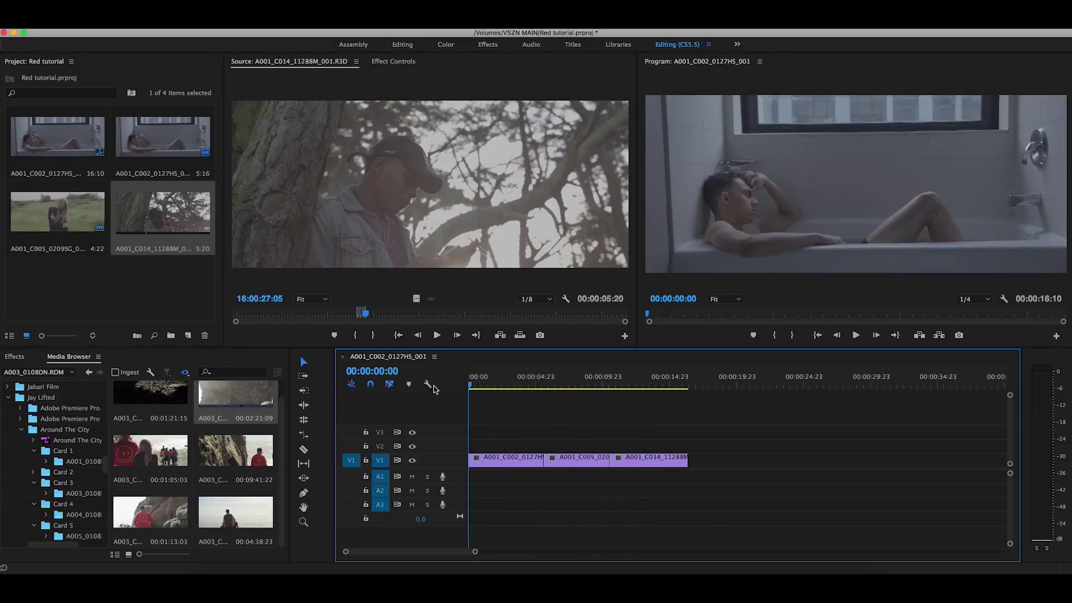
left_click(111, 22)
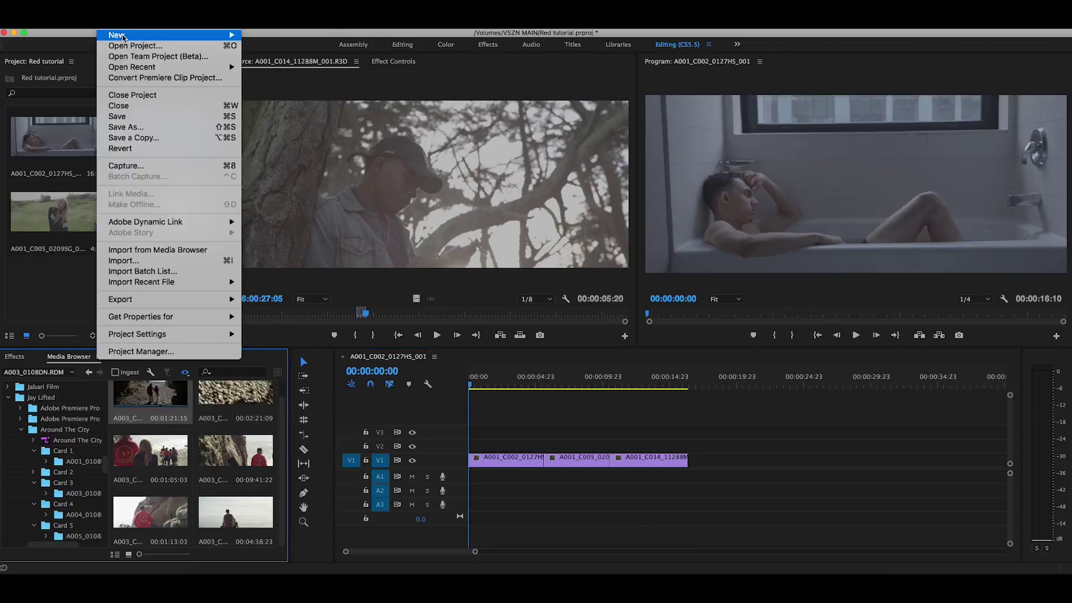
mouse_move(190, 36)
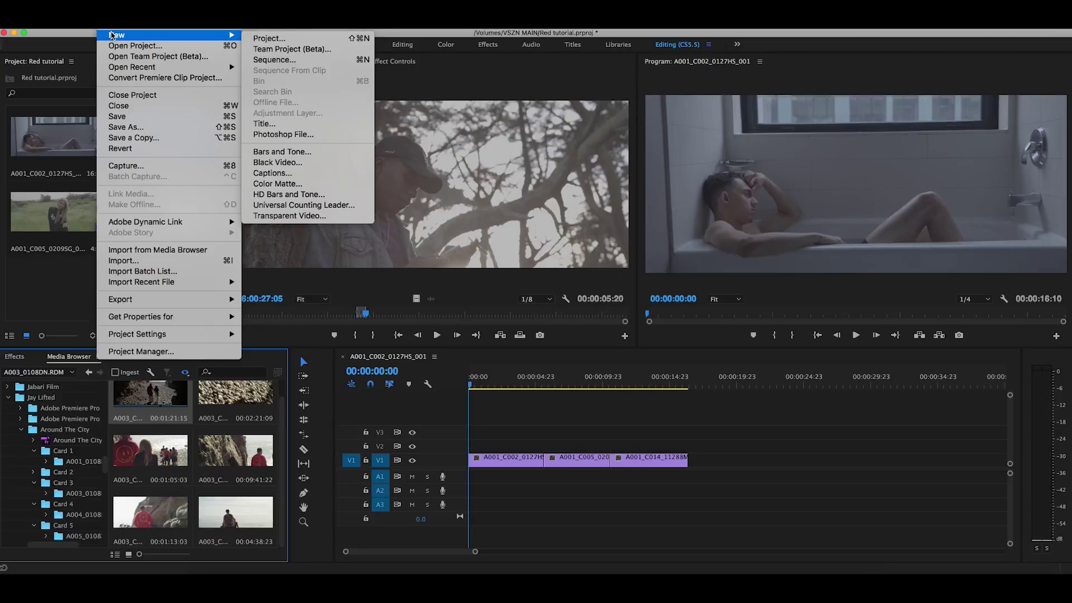
left_click(56, 139)
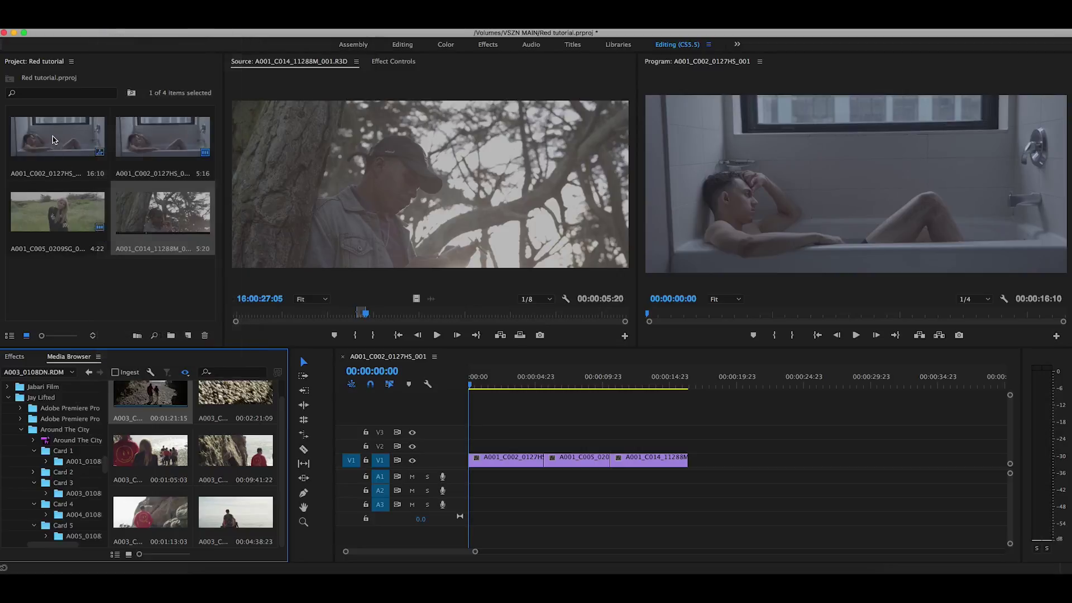
left_click(112, 23)
mouse_move(184, 35)
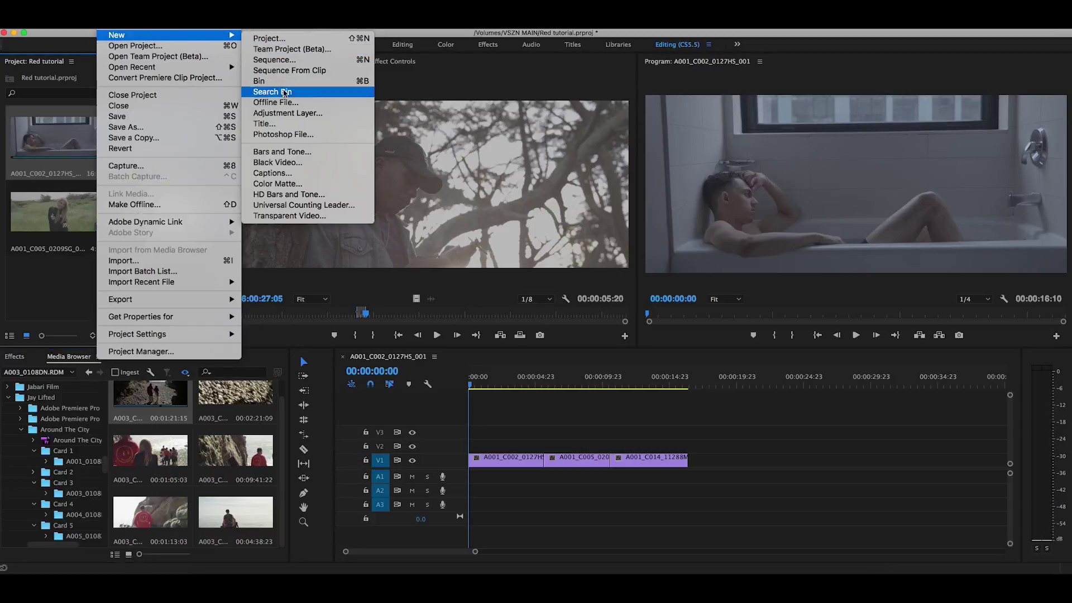
left_click(290, 113)
key("Return")
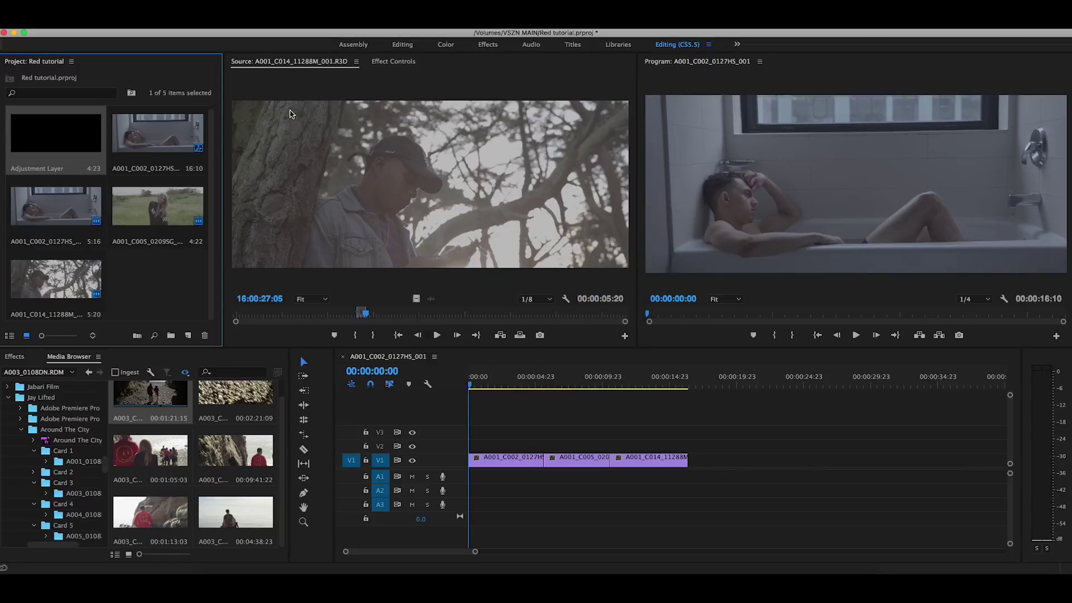
- Place the adjustment layer on track V4 at the sequence start and extend it to the end of the last clip
left_click_drag(462, 414, 466, 416)
left_click_drag(535, 417, 688, 424)
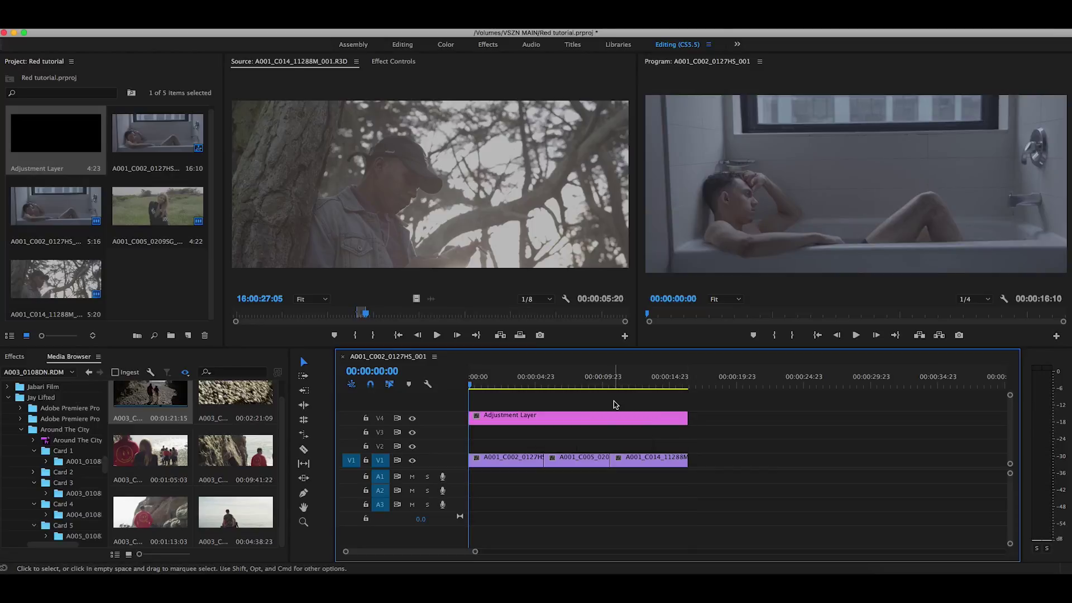
key("minus")
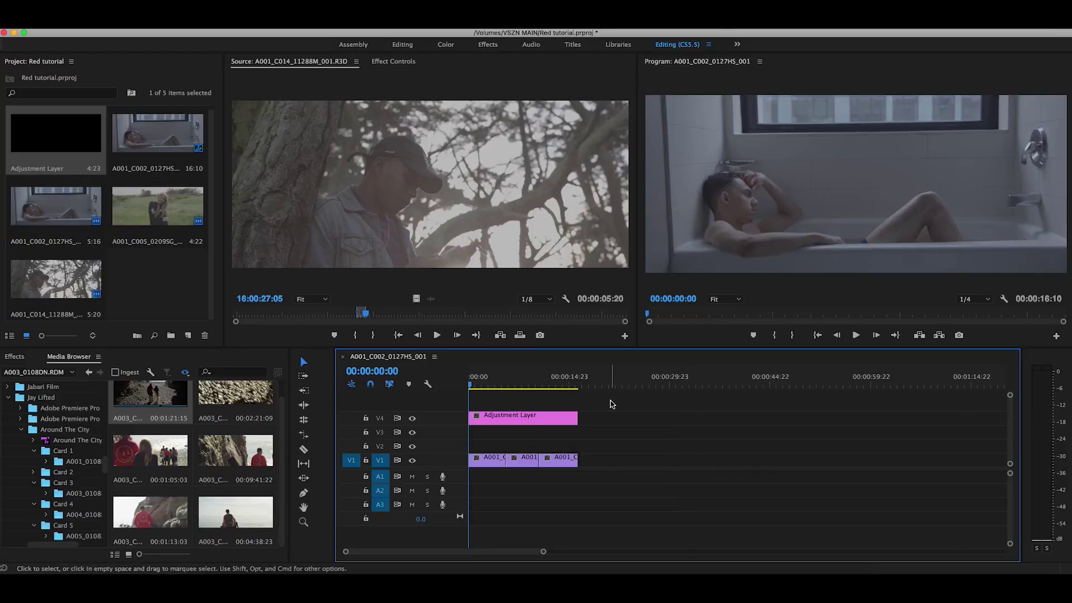
- Park the playhead on the tree clip, apply the RGB Curves effect to the adjustment layer and show its effect settings
left_click(537, 383)
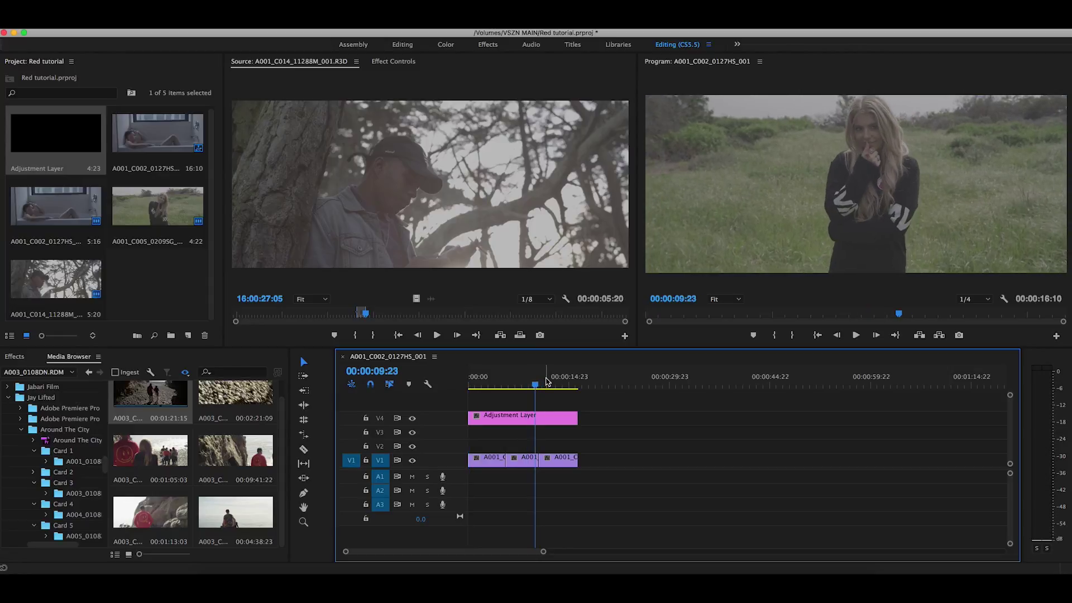
left_click(557, 383)
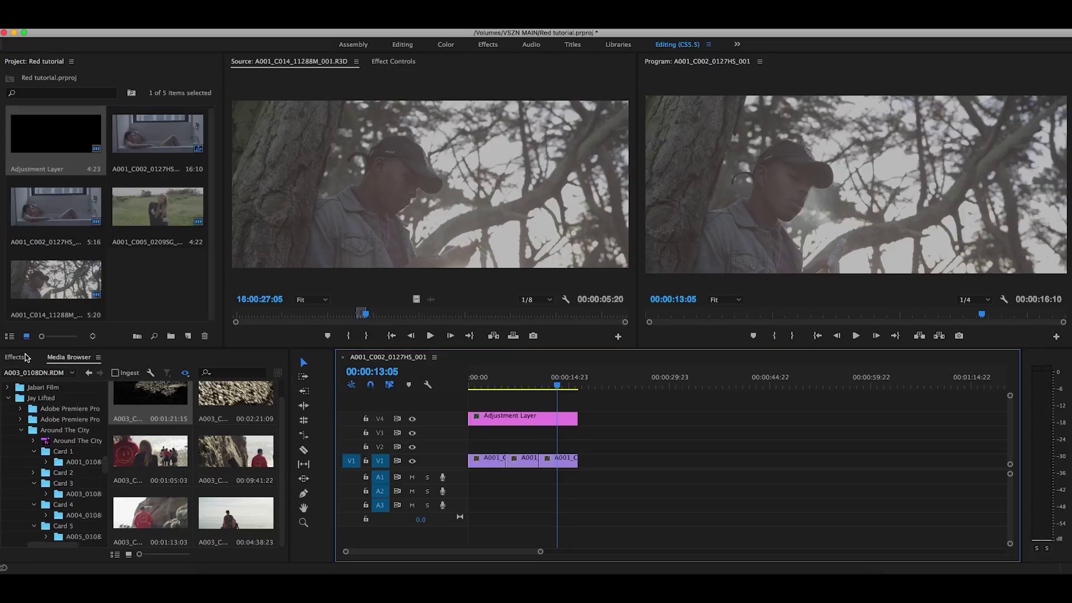
left_click(24, 357)
left_click(43, 372)
type("rgb")
left_click_drag(53, 487, 481, 421)
left_click(384, 61)
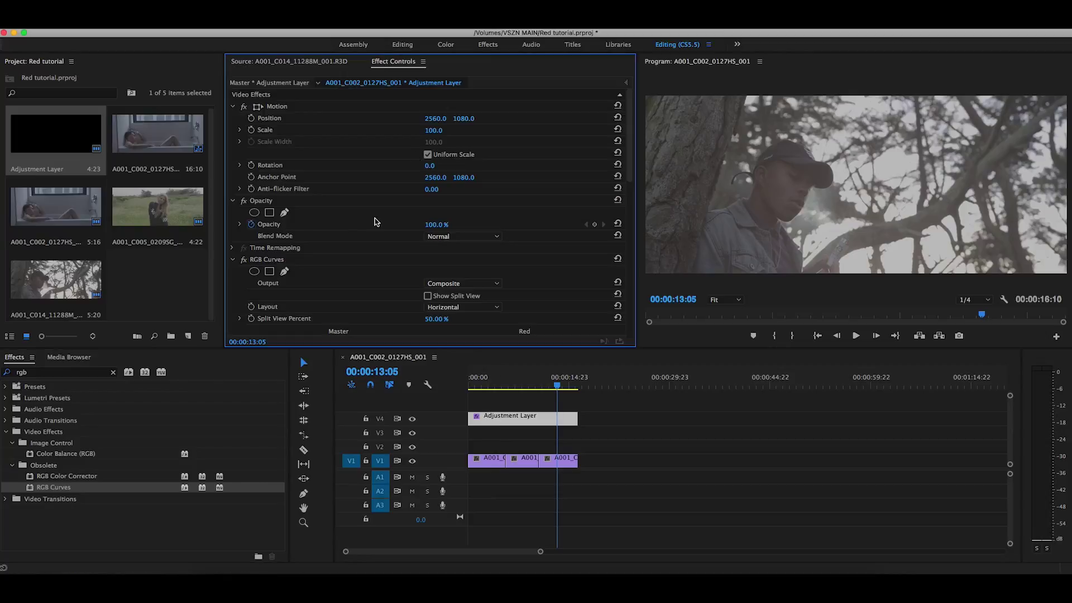
- Shape the RGB Curves master curve into an S by lowering a shadow point and raising a highlight point
scroll(360, 217, "down", 10)
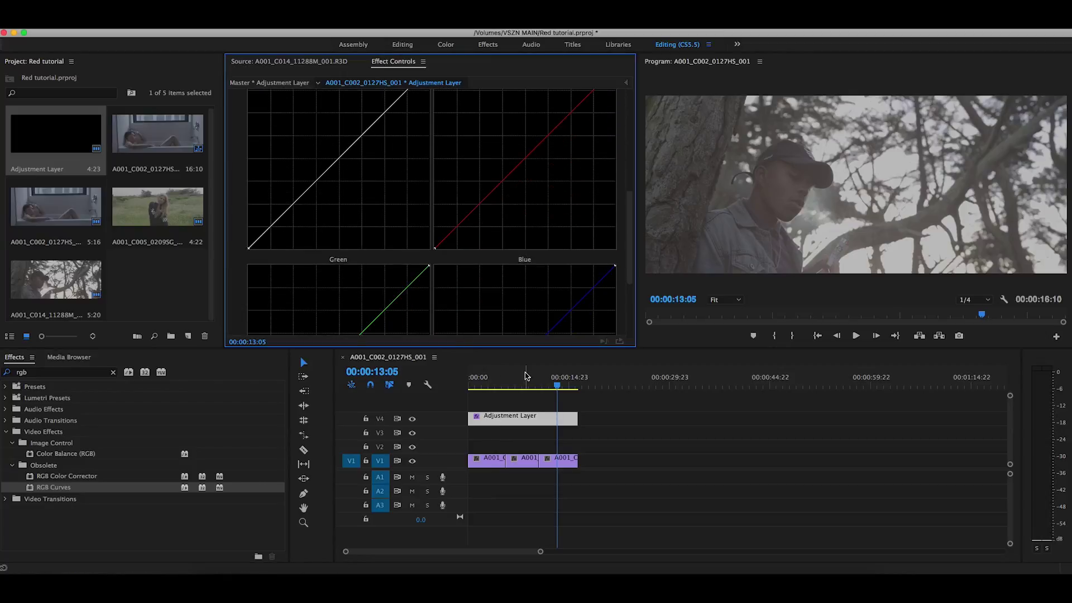
mouse_move(558, 389)
left_mouse_down()
mouse_move(479, 389)
mouse_move(559, 395)
mouse_move(491, 401)
mouse_move(551, 406)
left_mouse_up()
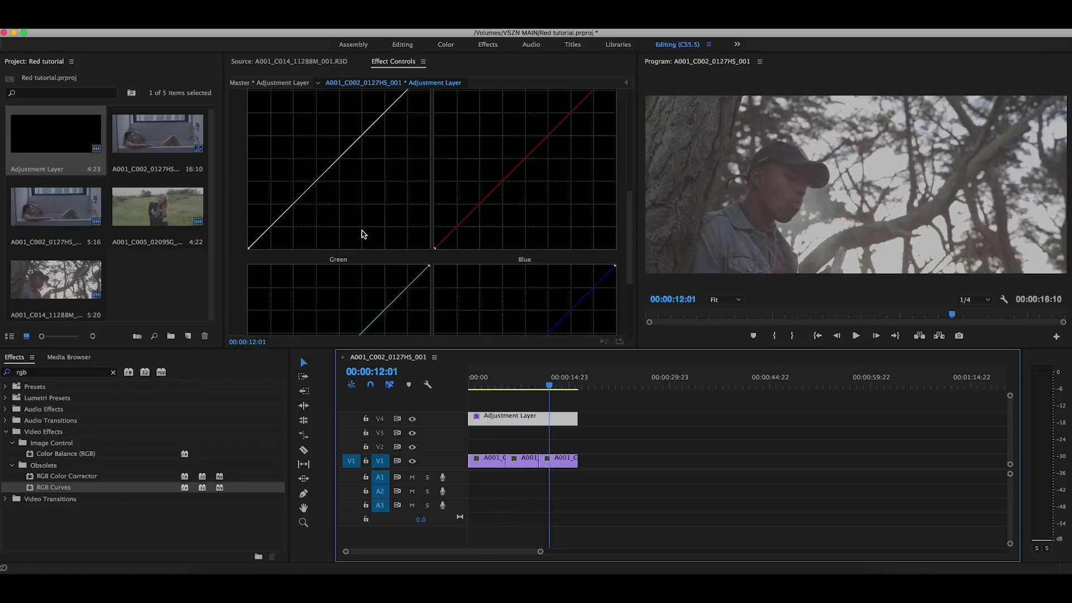
scroll(362, 234, "up", 5)
scroll(363, 239, "down", 4)
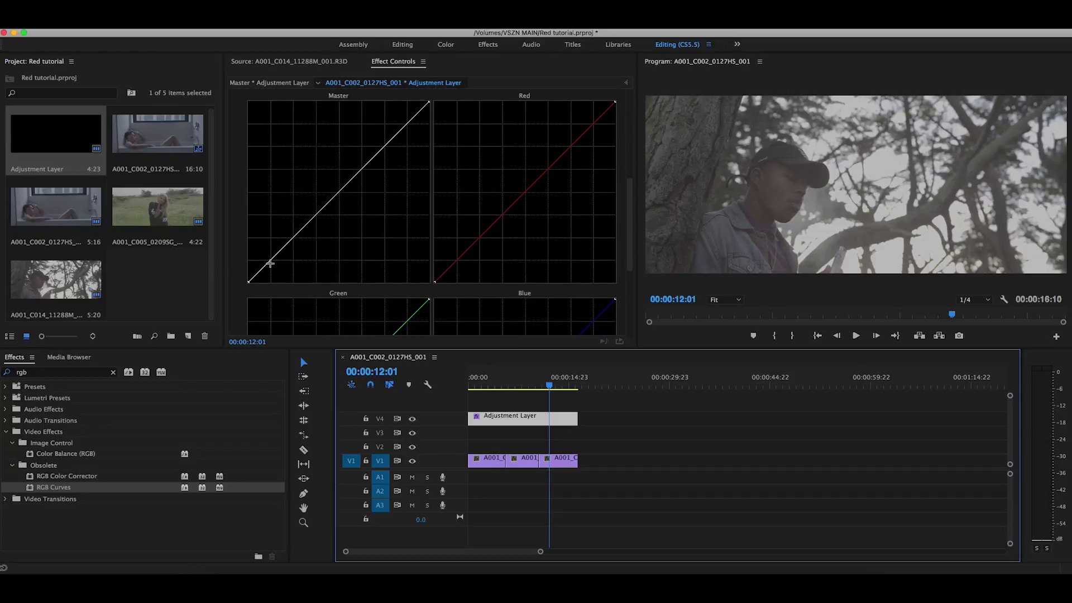
left_click_drag(270, 261, 275, 275)
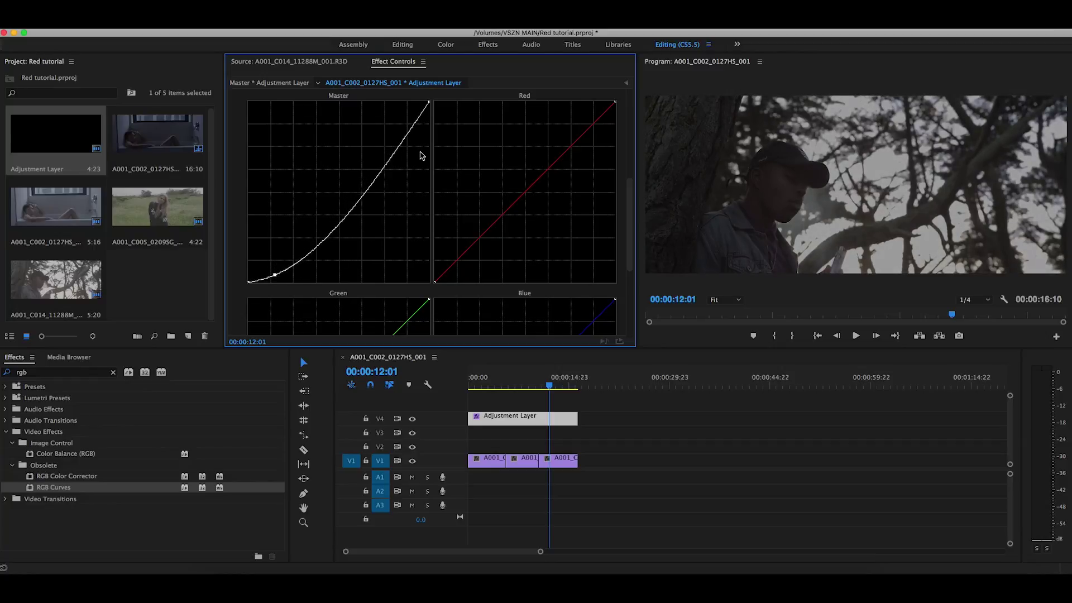
left_click_drag(415, 126, 391, 111)
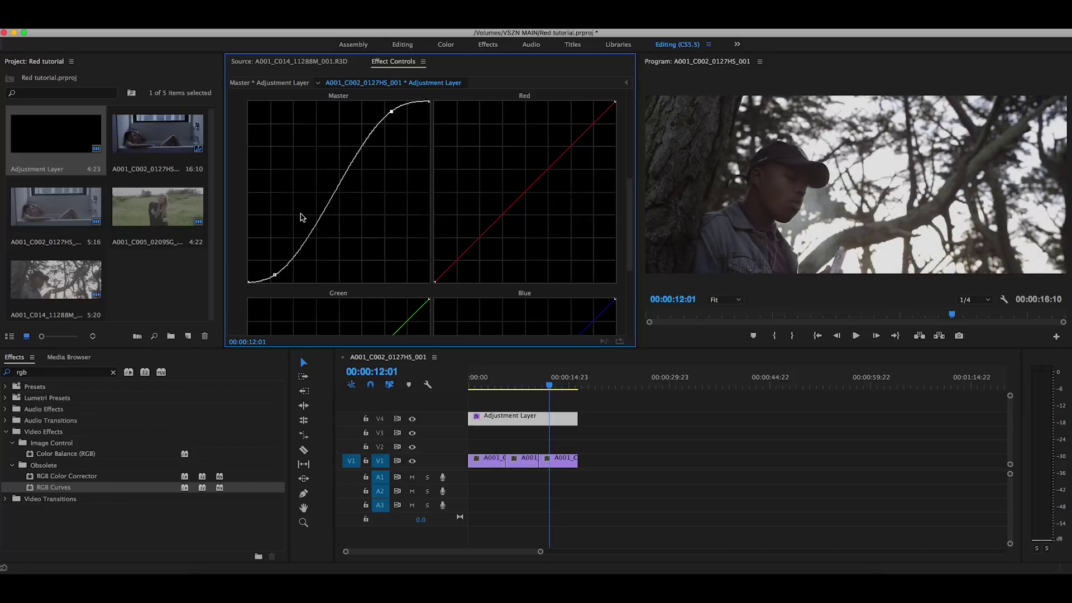
- Compare the bathtub clip with and without the curves by switching the V4 track output off and back on
left_click_drag(550, 384, 494, 382)
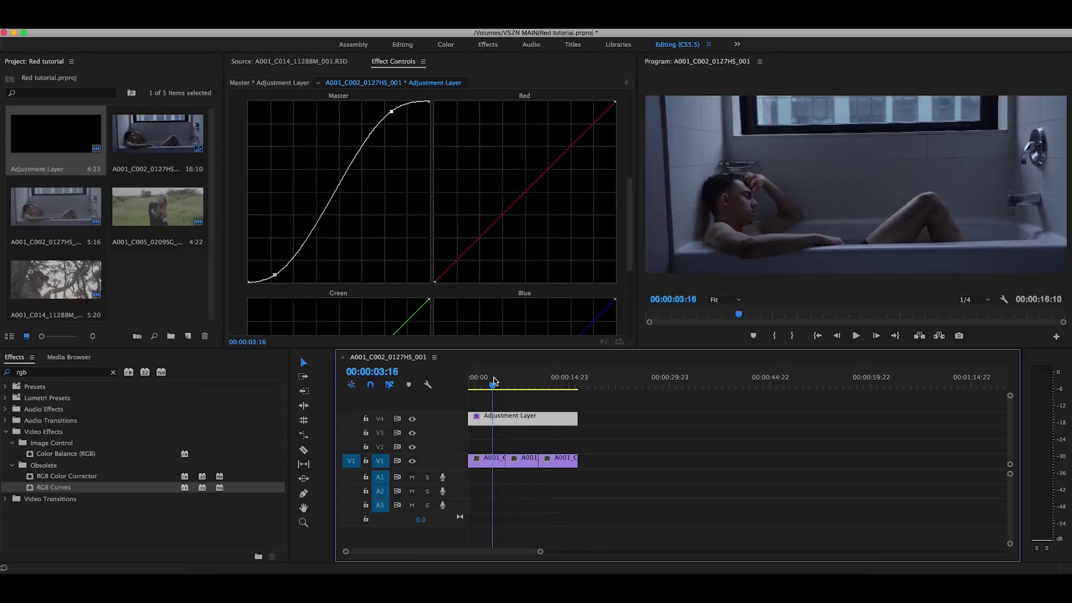
left_click(412, 419)
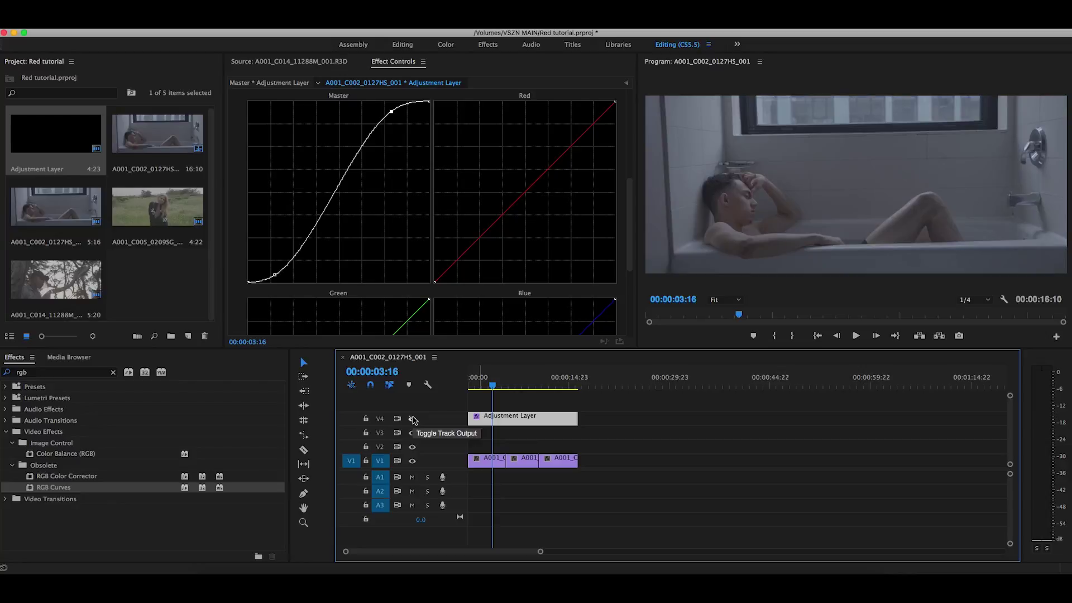
left_click(412, 419)
- Move the adjustment layer down to track V3 and apply the Lumetri Color effect to it
left_click_drag(493, 384, 491, 433)
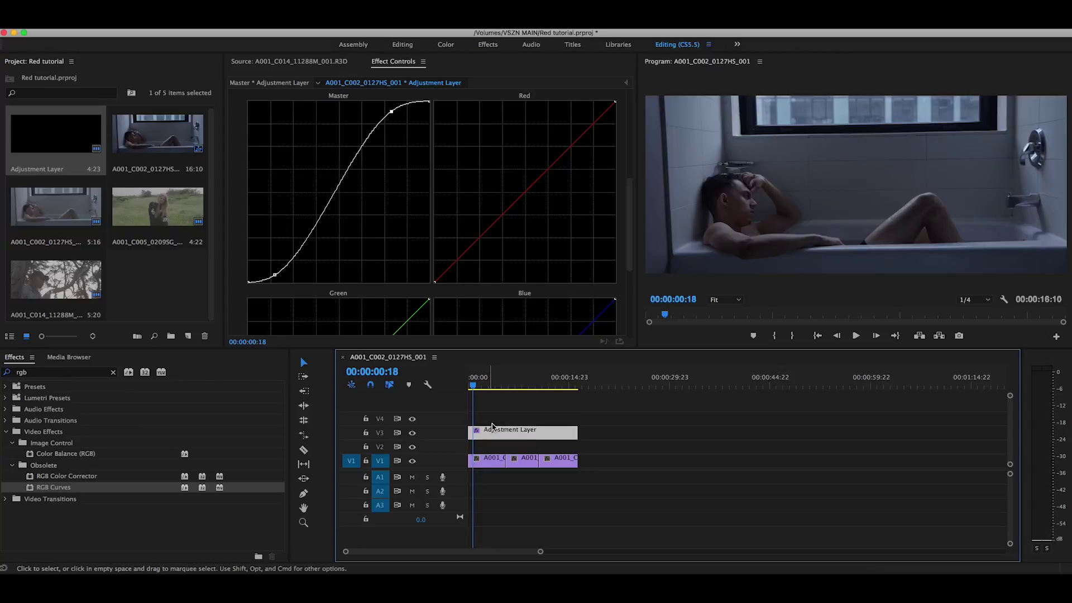
left_click(489, 399)
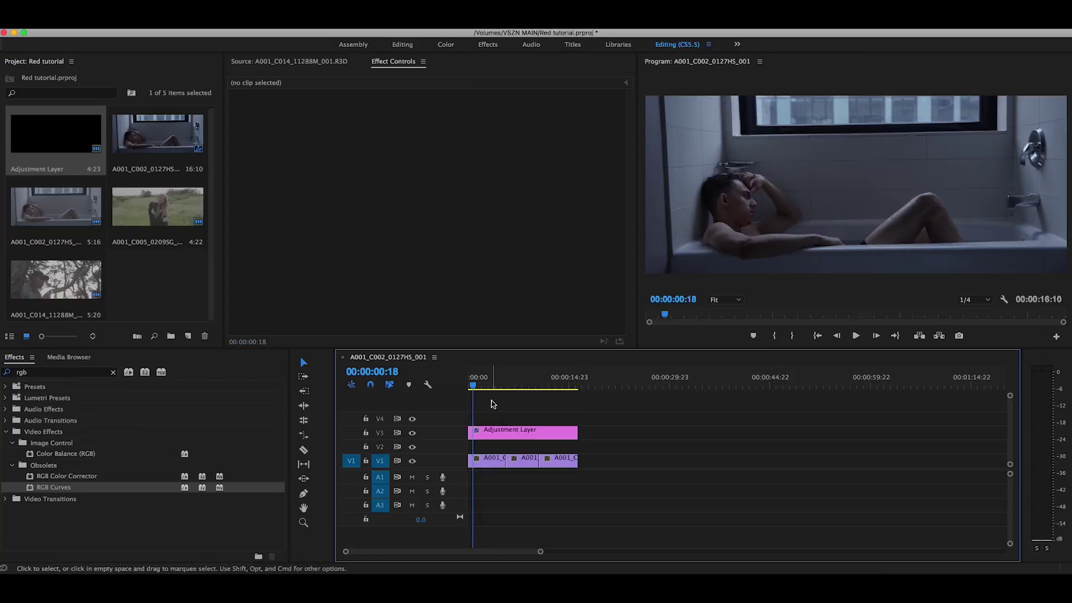
left_click(69, 371)
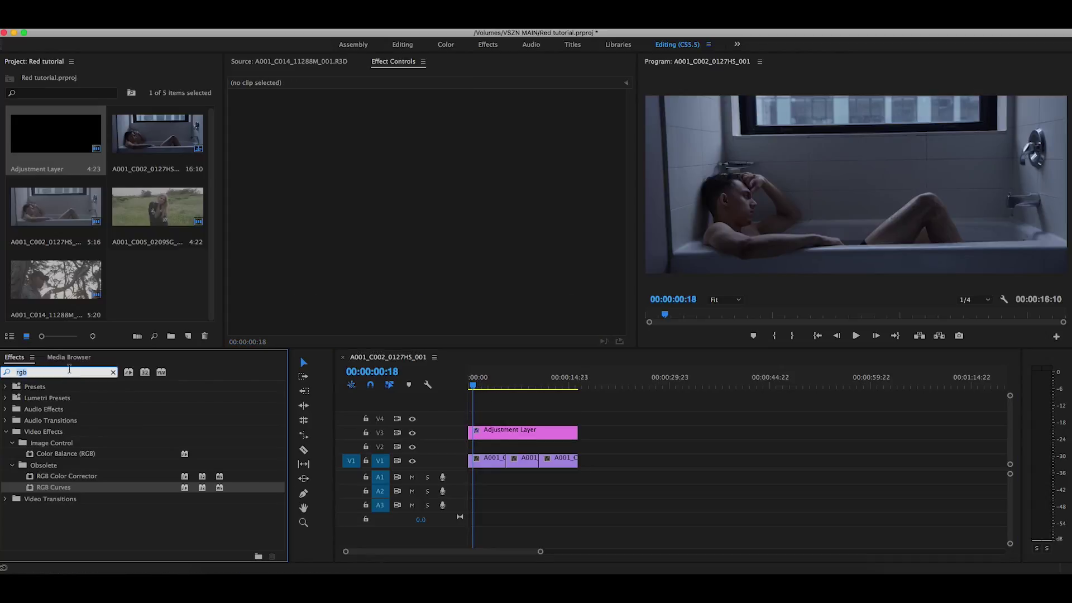
type("lum")
scroll(90, 442, "down", 15)
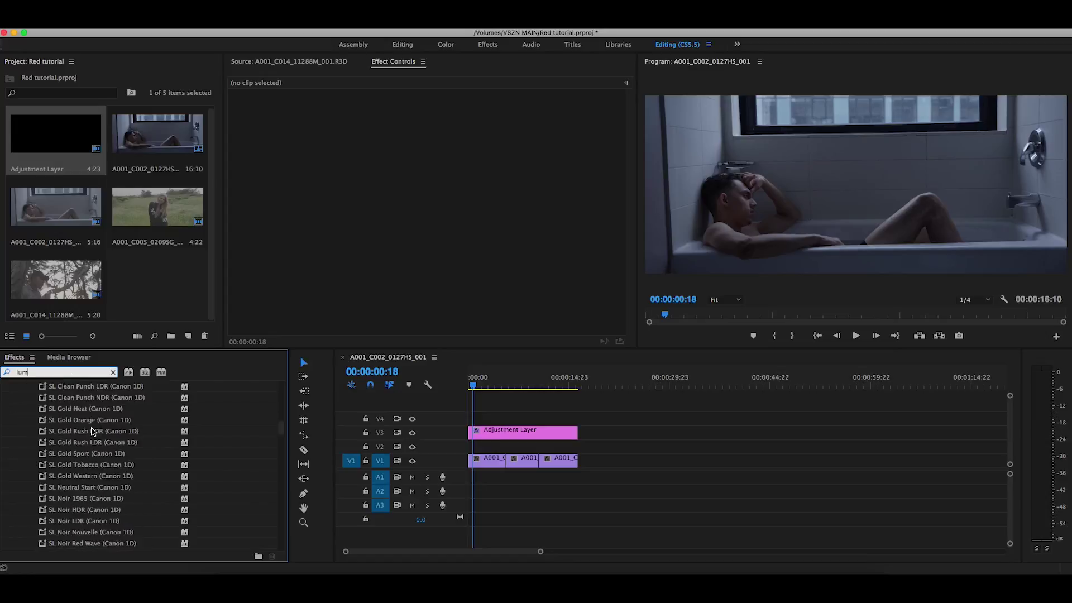
left_click_drag(59, 480, 506, 433)
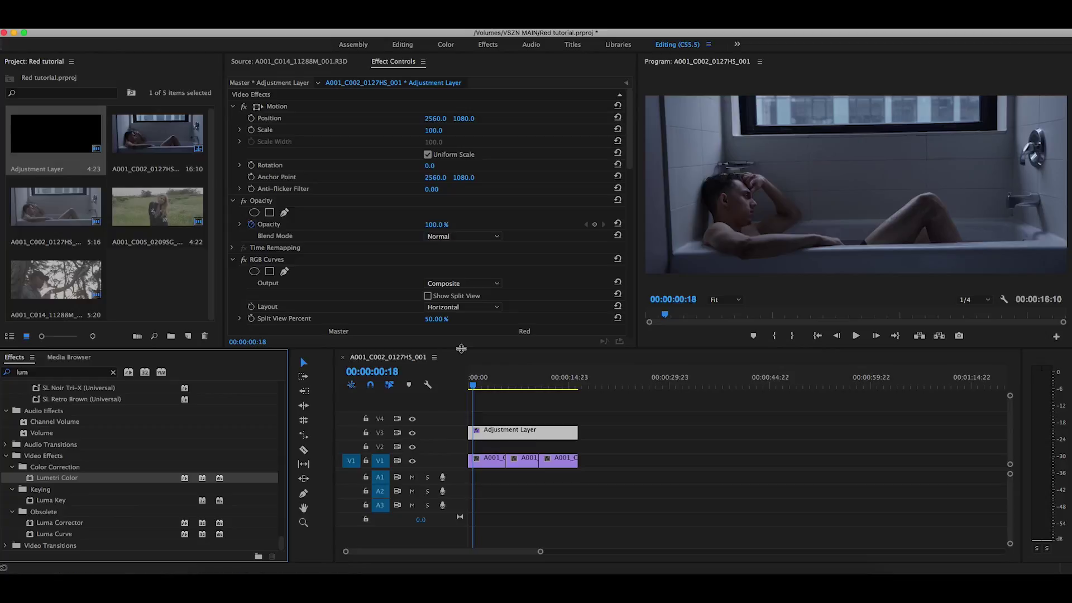
- Collapse RGB Curves, expand Lumetri Color's Basic Correction and start browsing for a custom input LUT
scroll(317, 204, "down", 8)
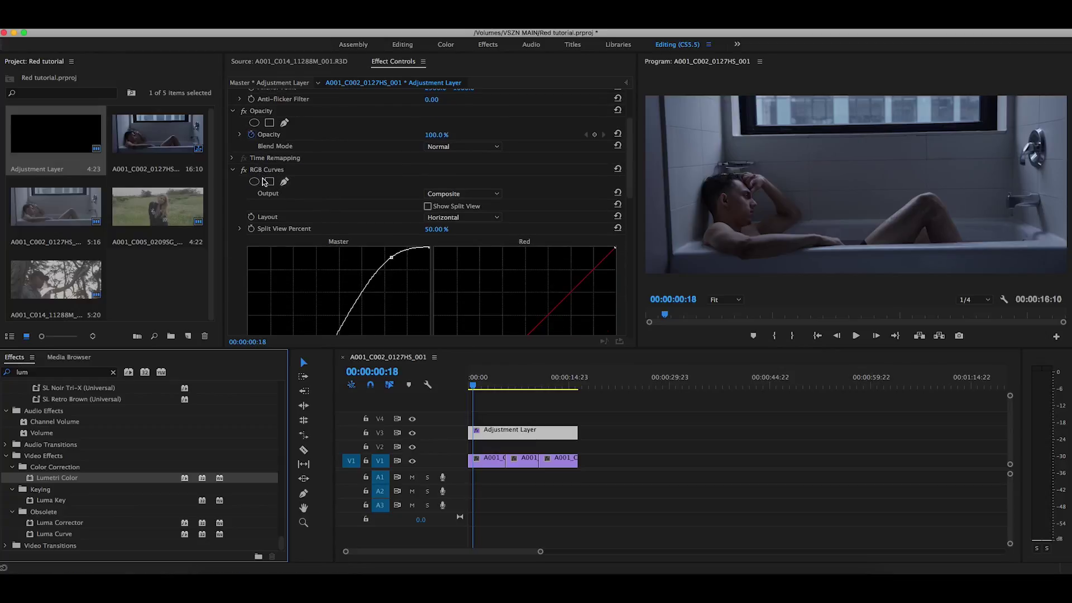
left_click(232, 170)
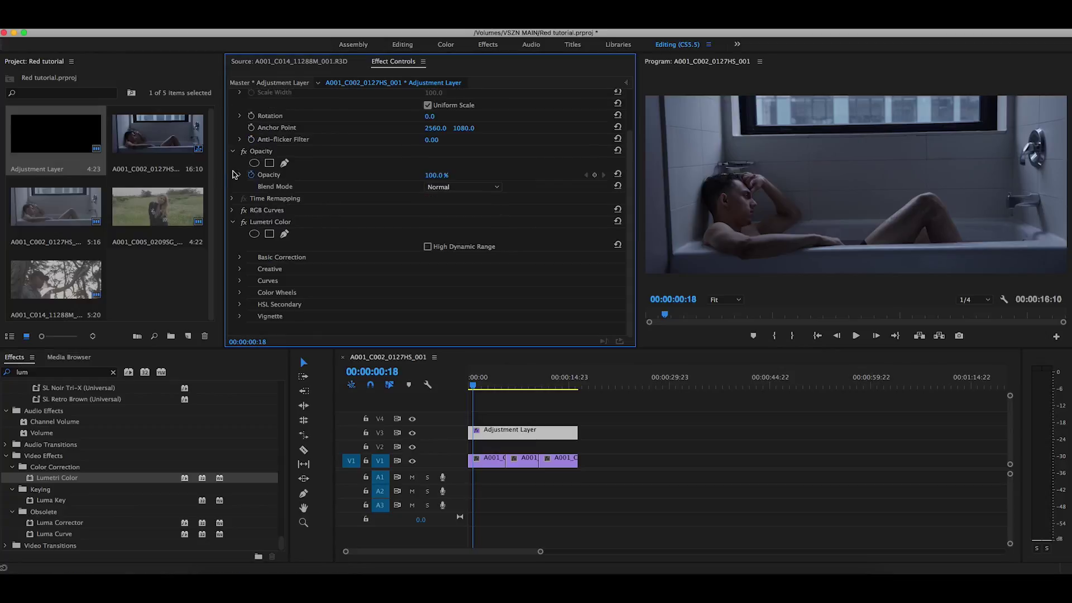
left_click(240, 258)
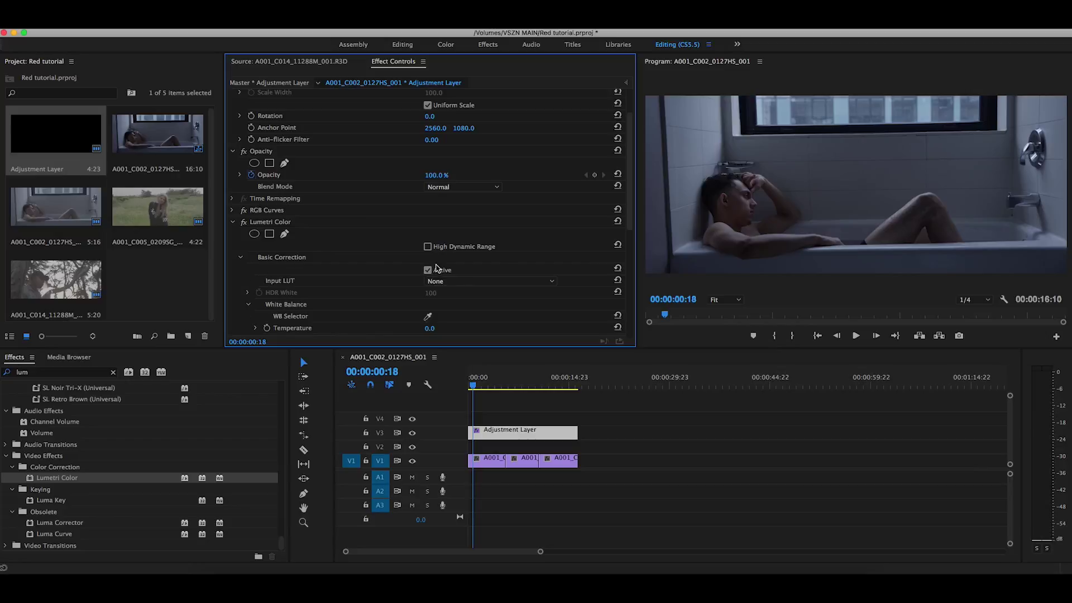
left_click(451, 281)
left_click(469, 312)
scroll(415, 217, "down", 3)
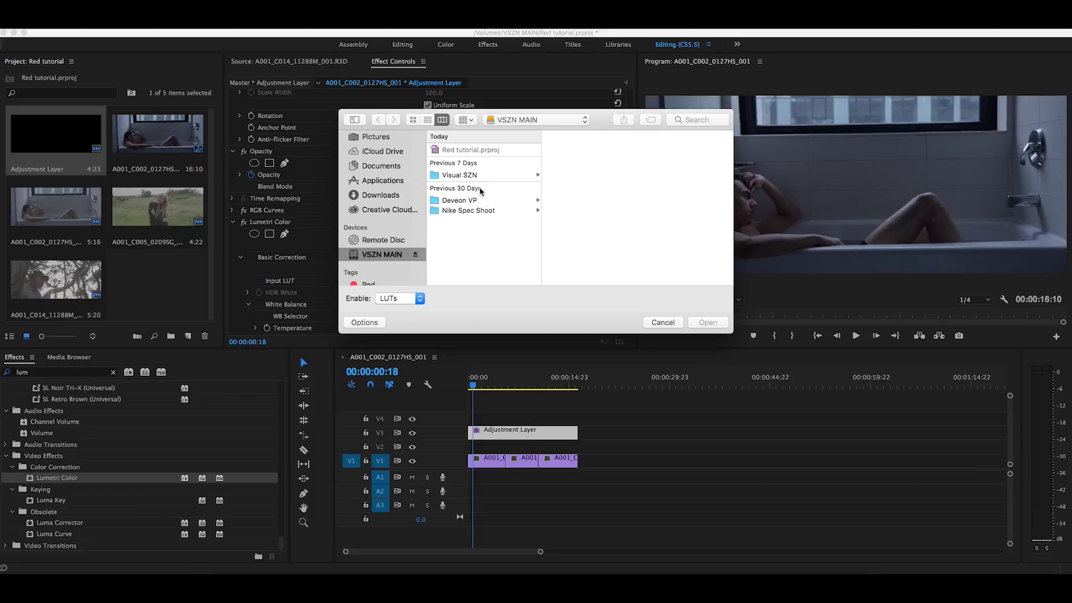
- Navigate to the LUTS folder inside Visual SZN, Personal Work, Video on the VSZN MAIN drive
left_click(462, 177)
left_click(584, 170)
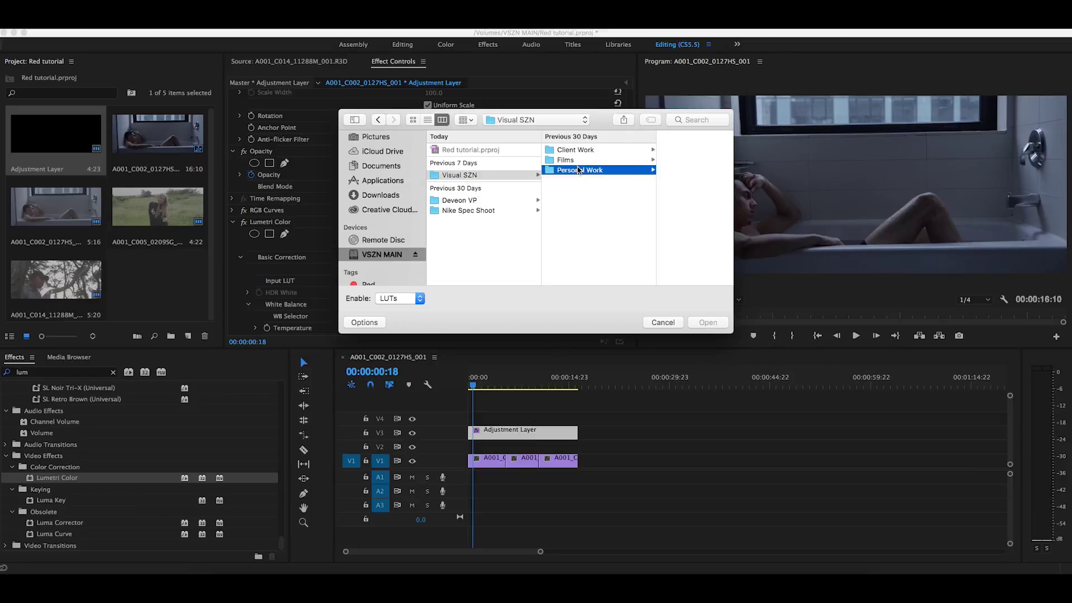
left_click(643, 214)
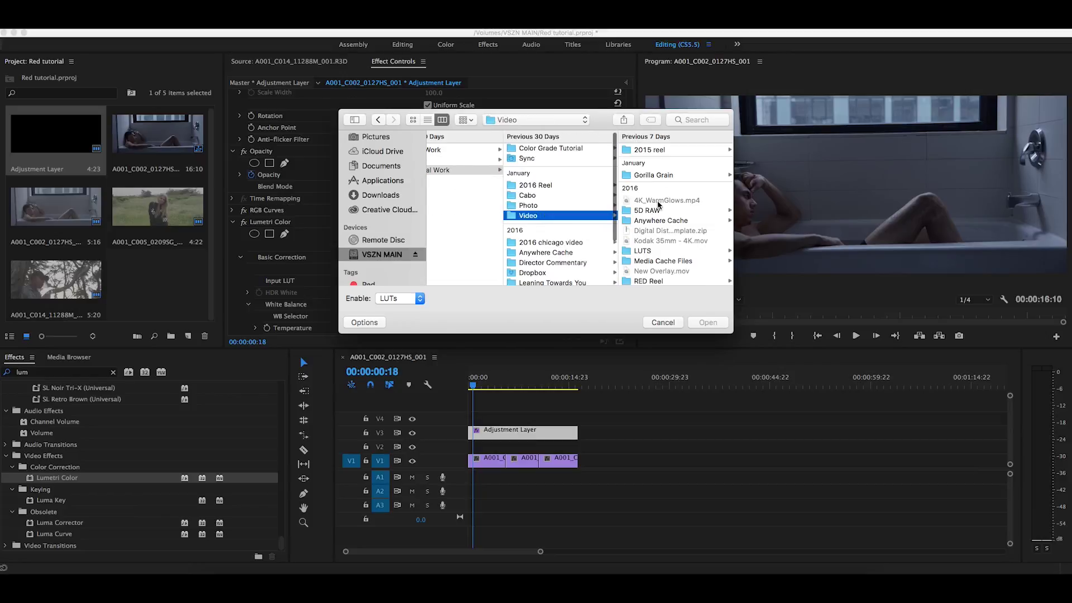
scroll(540, 202, "down", 3)
scroll(540, 202, "up", 3)
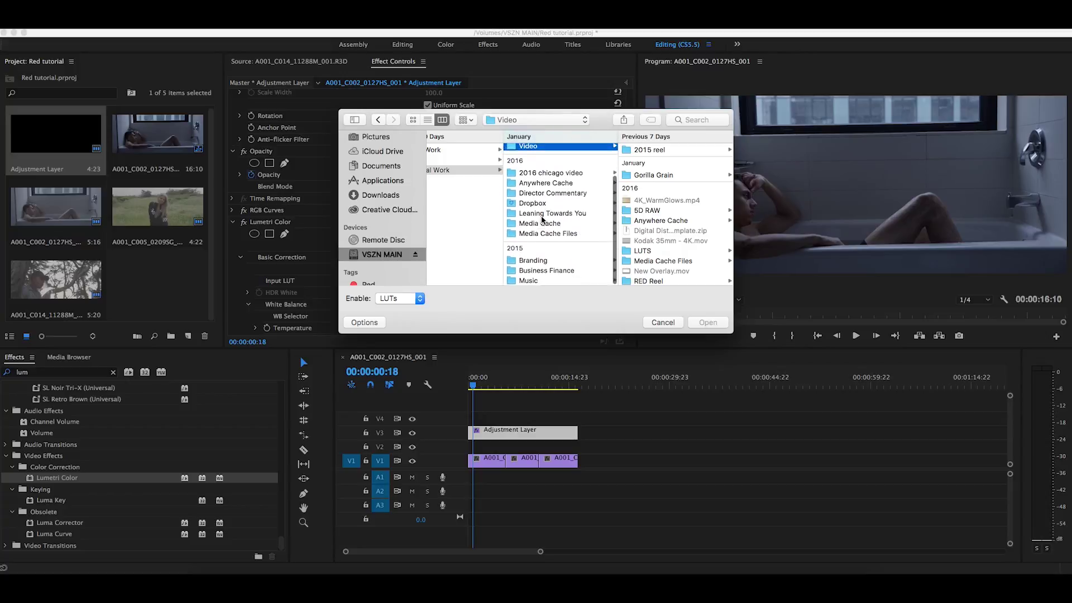
scroll(667, 208, "down", 3)
scroll(667, 206, "up", 2)
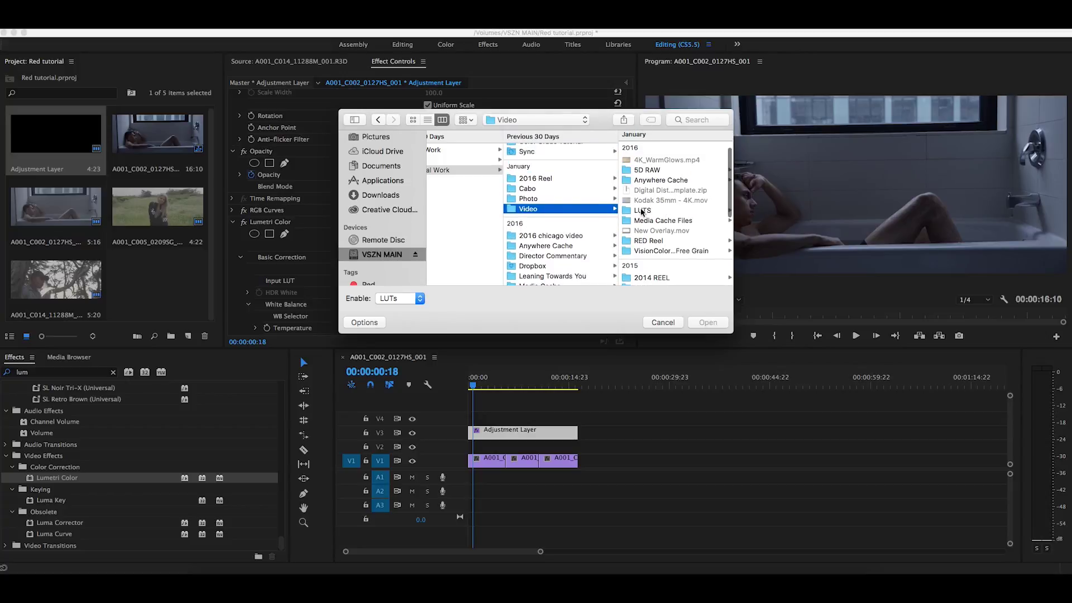
left_click(667, 208)
- Load AG_Color_7810.cube from the 17_PointCube_LUTS folder of the DELUTS RED film stocks pack as the input LUT
left_click(677, 151)
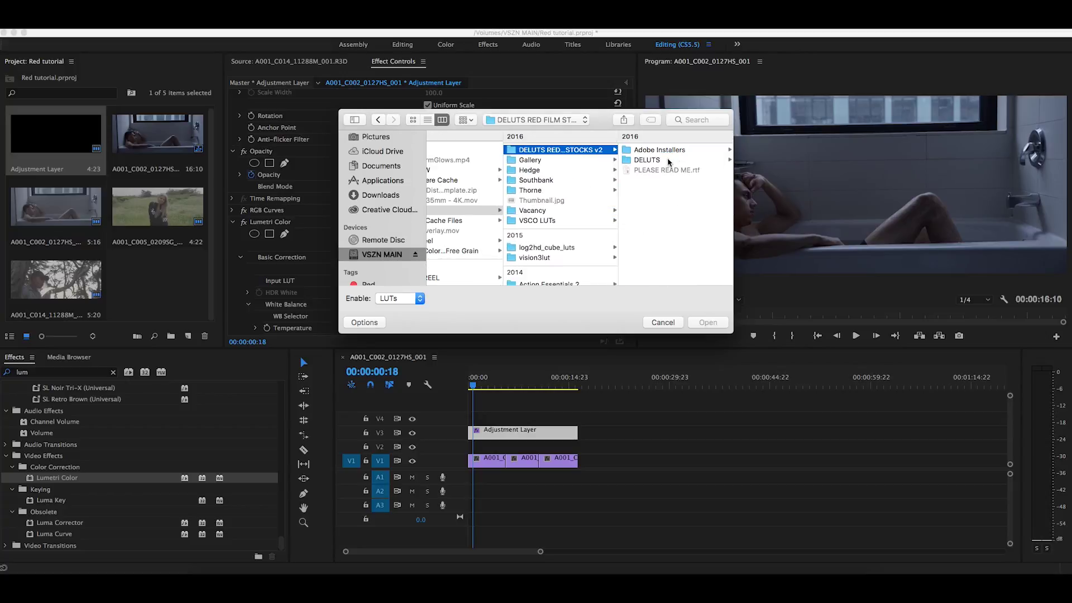
left_click(642, 160)
left_click(660, 162)
left_click(653, 150)
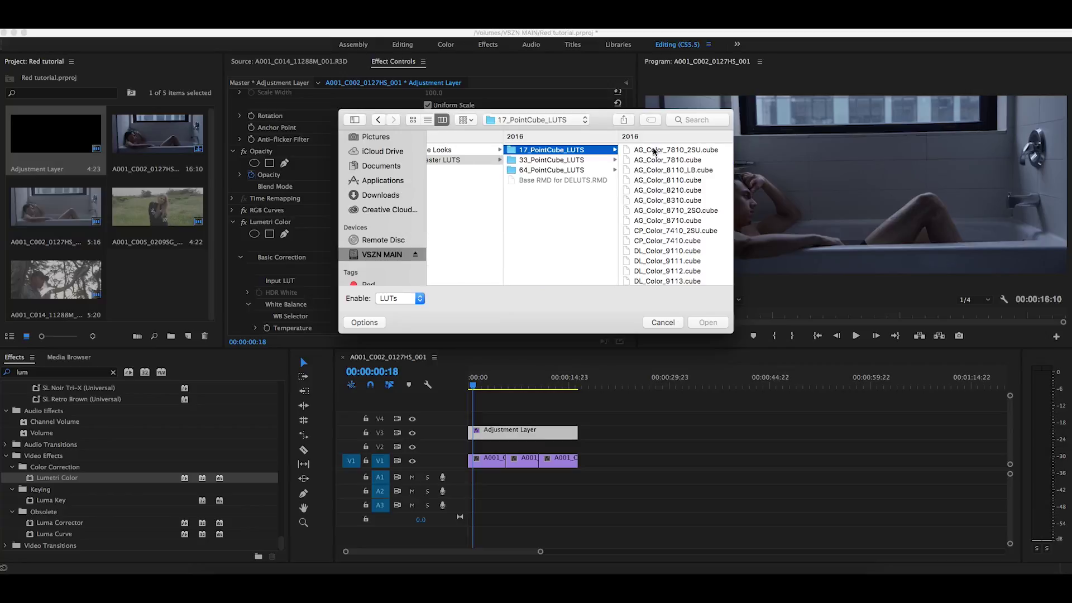
double_click(652, 162)
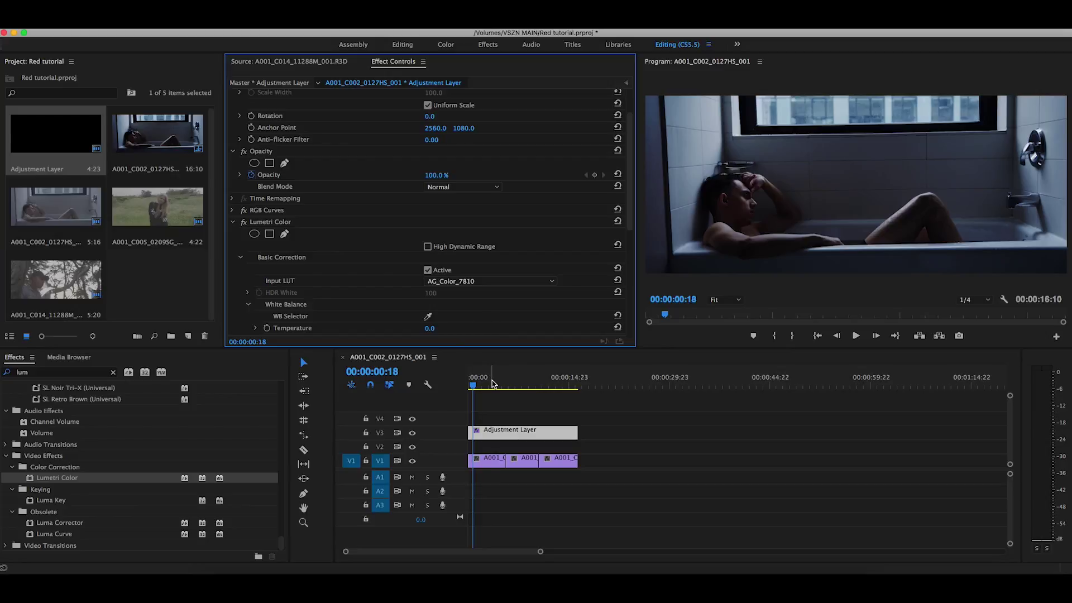
- Scrub through the grass field, tree and bathtub clips to examine how the AG_Color_7810 LUT looks on each
left_click(515, 384)
left_click_drag(514, 384, 556, 384)
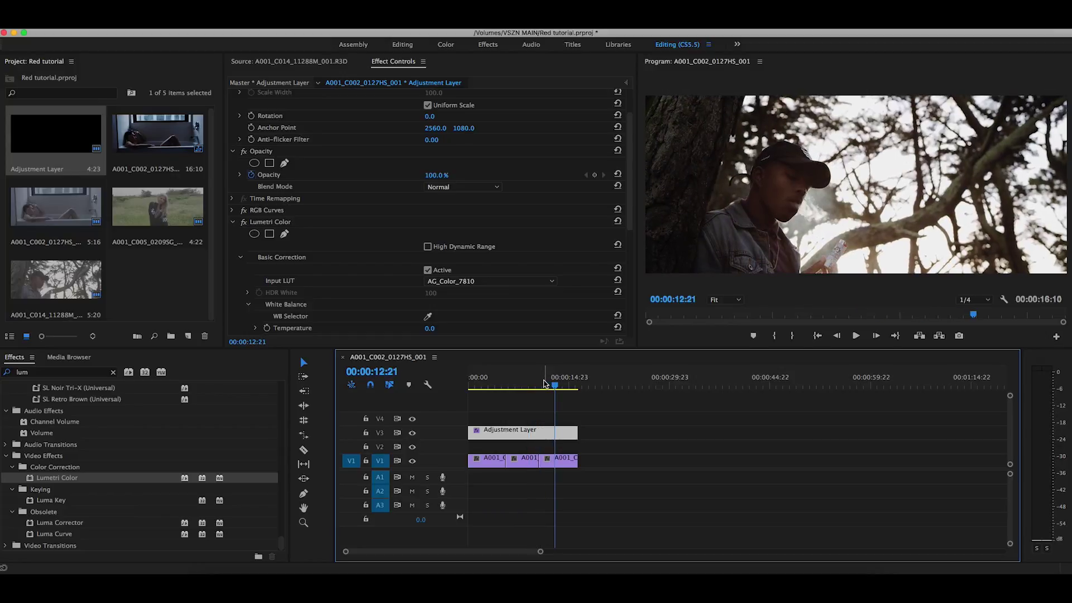
left_click(187, 294)
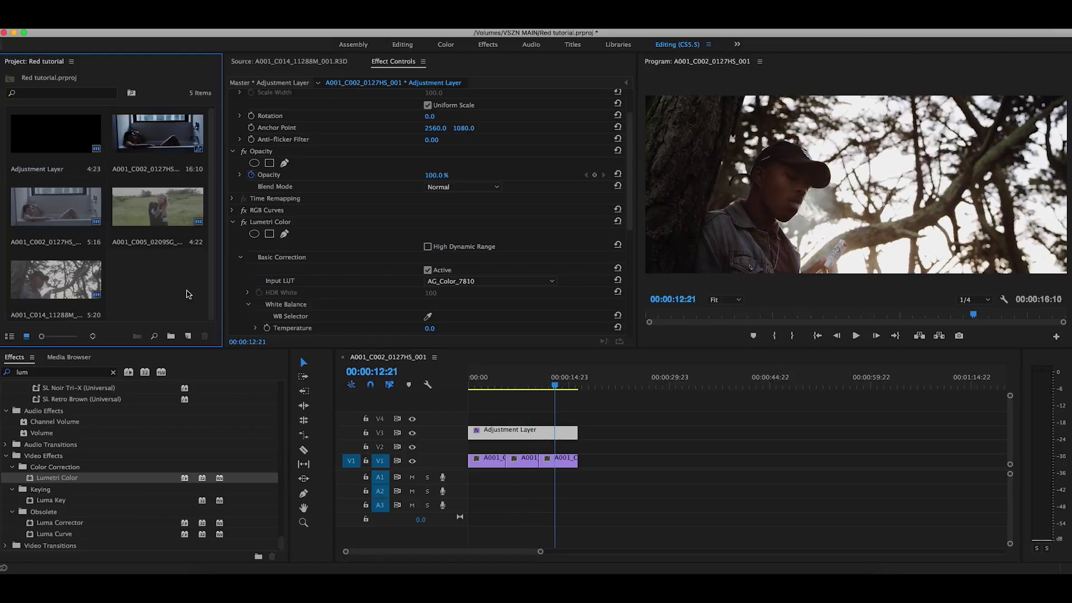
left_click_drag(551, 380, 525, 383)
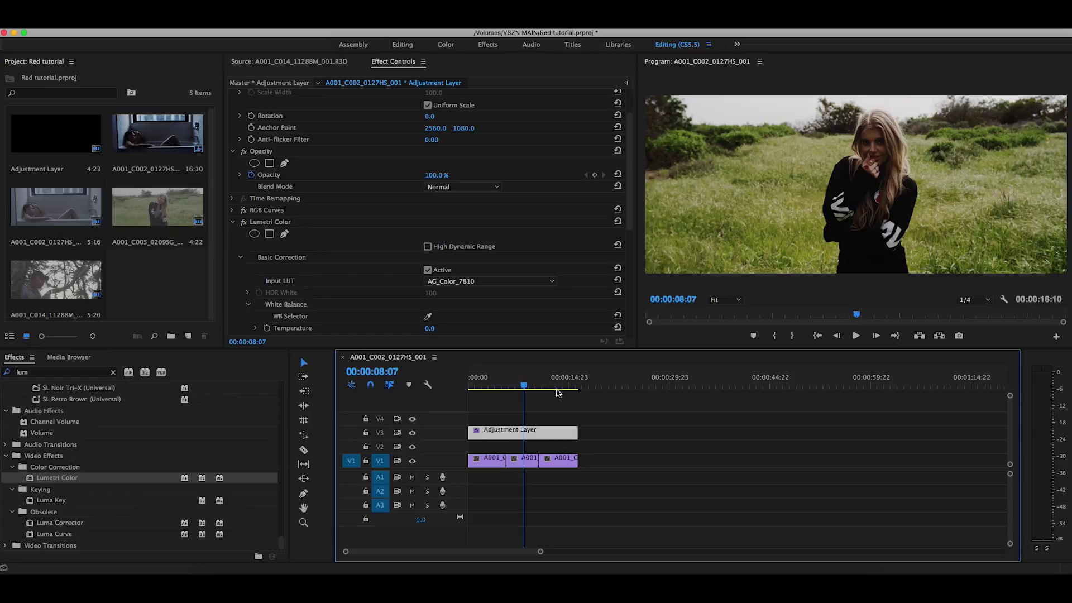
left_click_drag(526, 382, 489, 384)
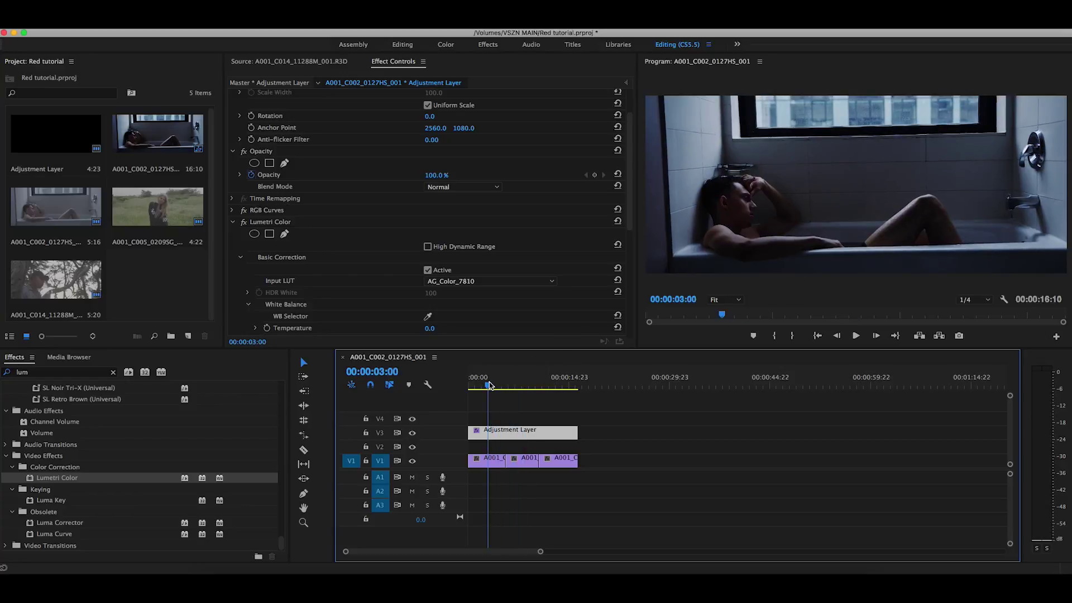
left_click_drag(550, 382, 521, 382)
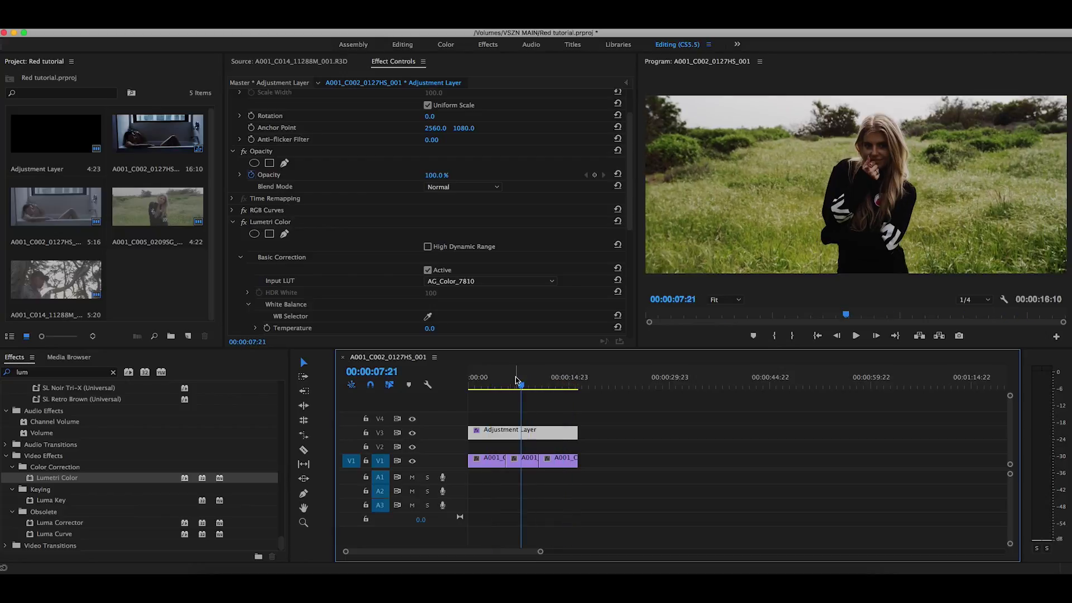
- Set the ISO of the grass field clip A001_C005 to 640 in its RED R3D source settings
left_click(157, 221)
right_click(160, 200)
left_click(190, 207)
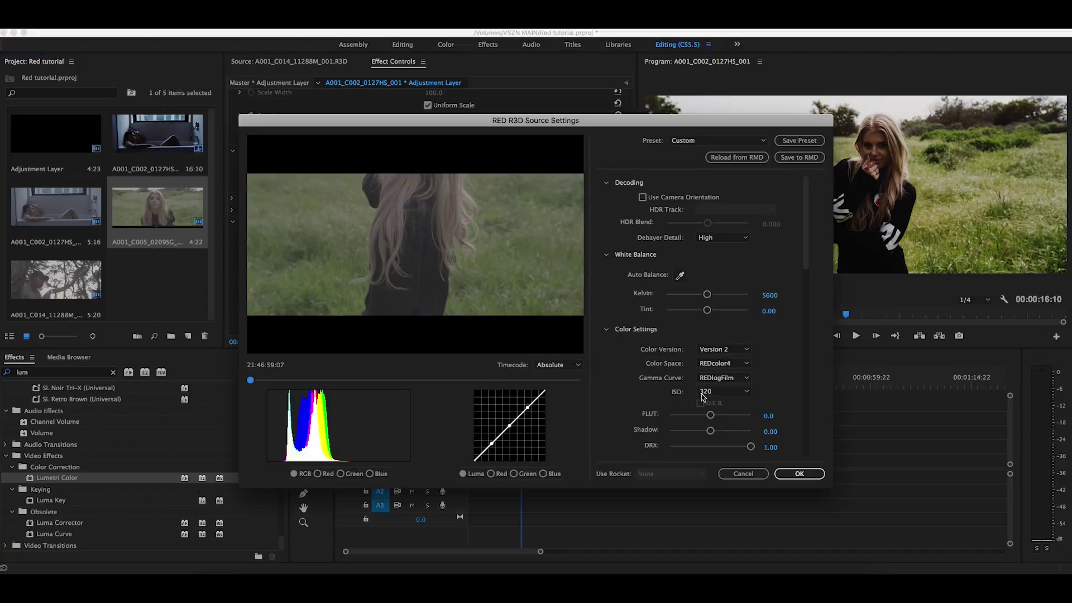
left_click(718, 391)
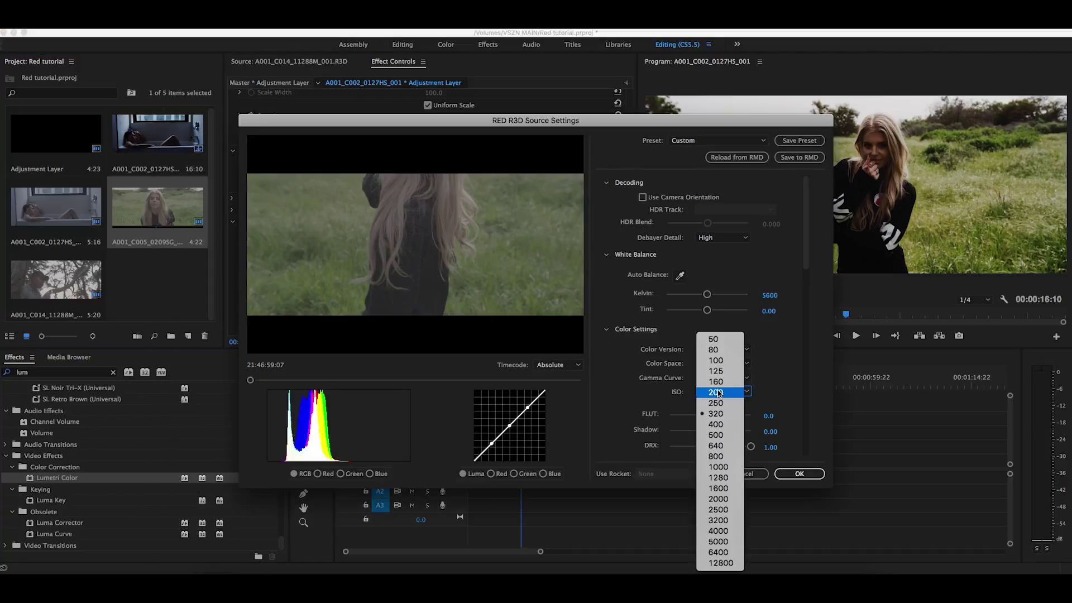
left_click(717, 446)
left_click(800, 474)
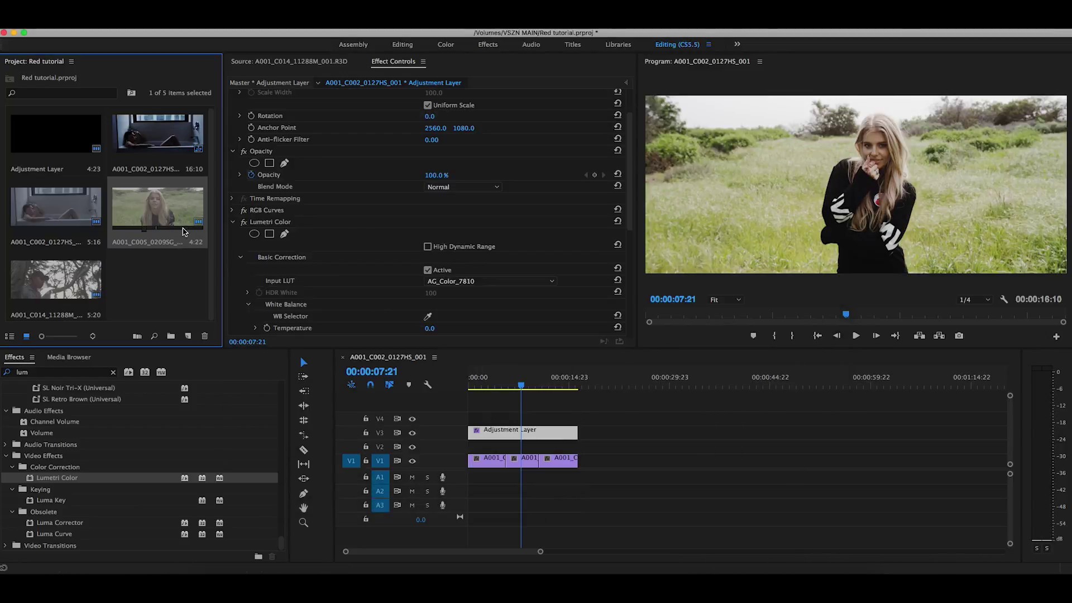
- Change the grass field clip's ISO to 400 in its source settings and view that clip in the sequence
right_click(165, 202)
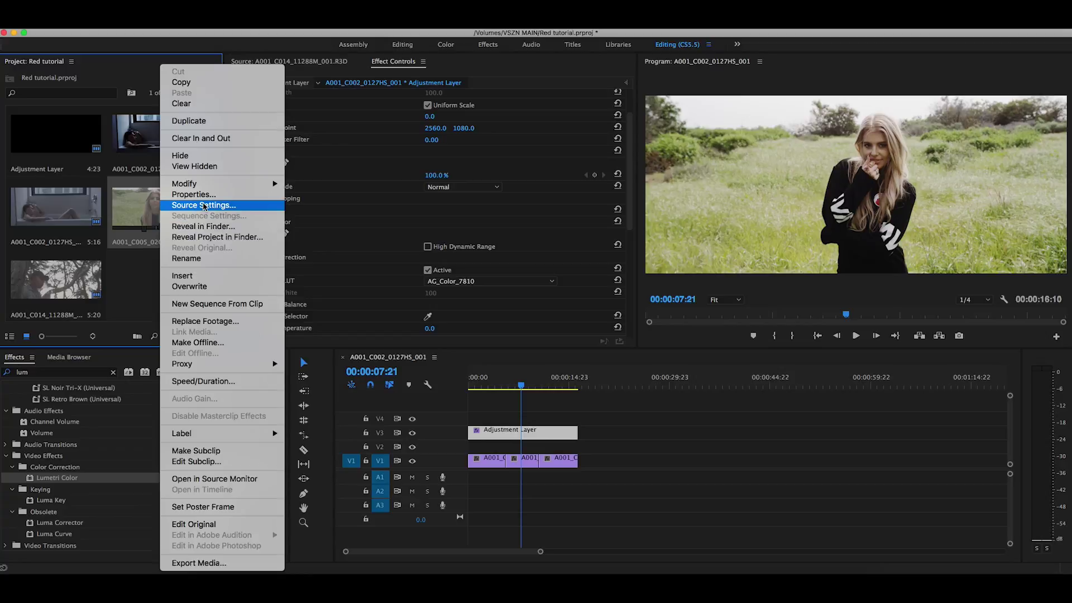
left_click(205, 204)
left_click(724, 392)
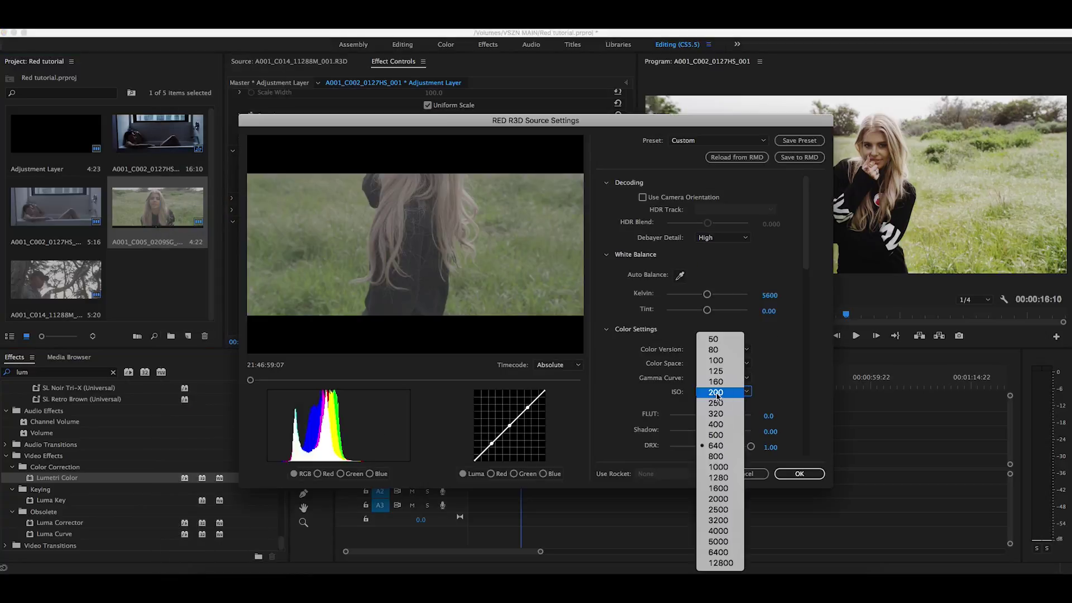
left_click(724, 424)
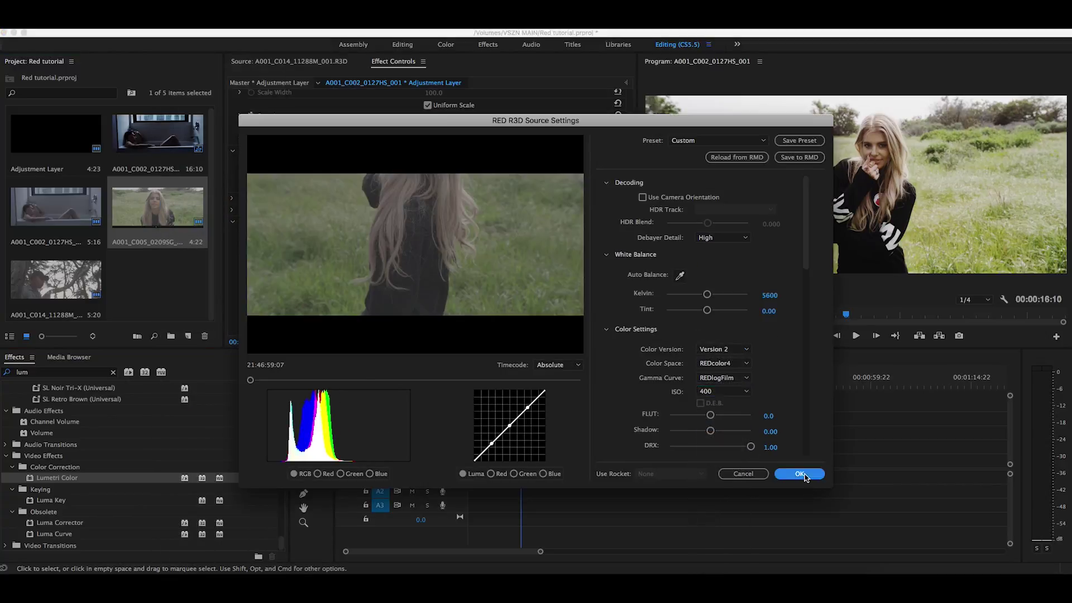
left_click(800, 474)
left_click(510, 382)
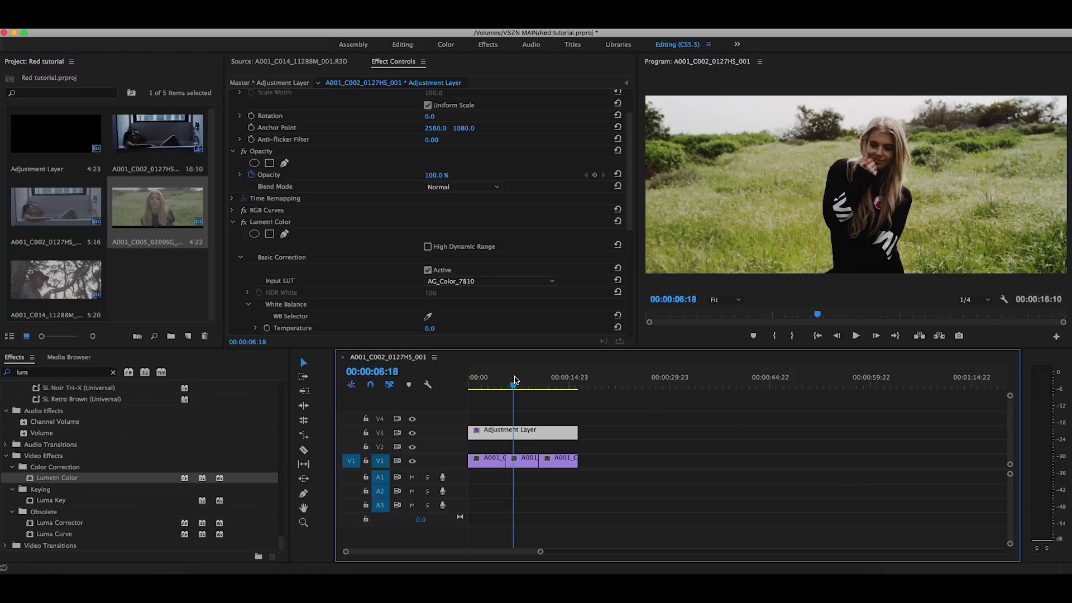
- Split the V3 adjustment layer at both cuts so each clip on V1 has its own segment
key("c")
left_click(522, 433)
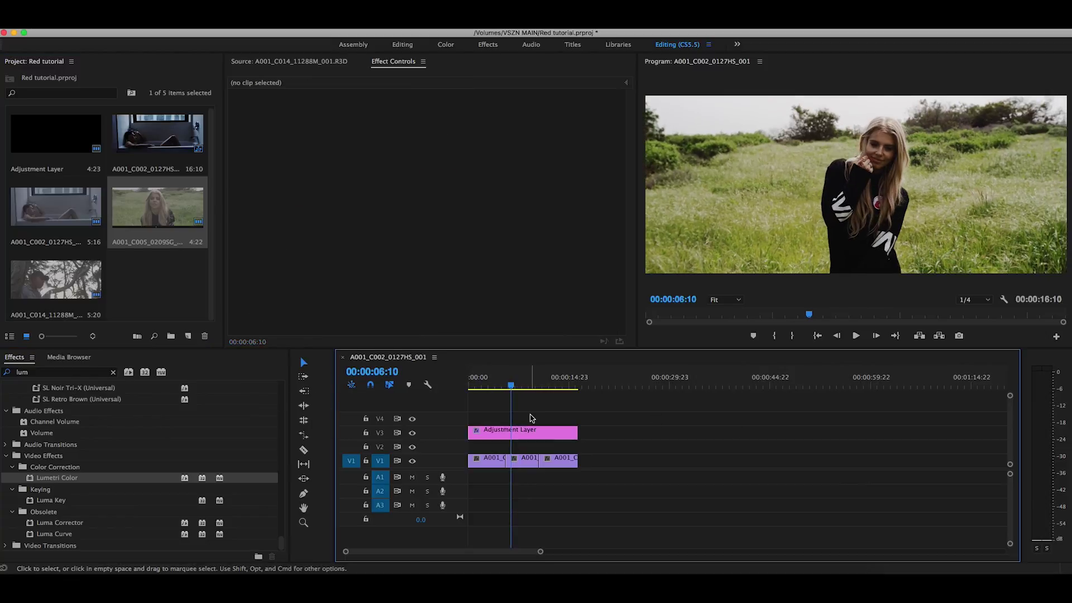
left_click(538, 433)
key("v")
- On the middle adjustment layer segment, slightly raise the shadow point and lower the highlight point of the RGB Curves Master curve
left_click(524, 433)
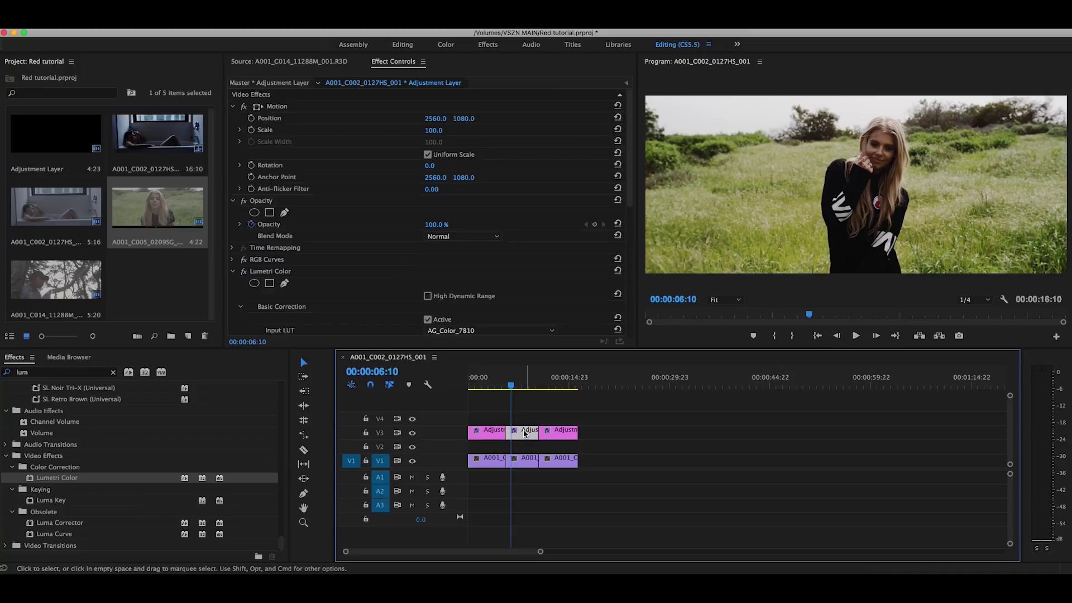
scroll(358, 212, "down", 5)
scroll(358, 213, "down", 4)
scroll(358, 213, "up", 8)
scroll(357, 213, "down", 2)
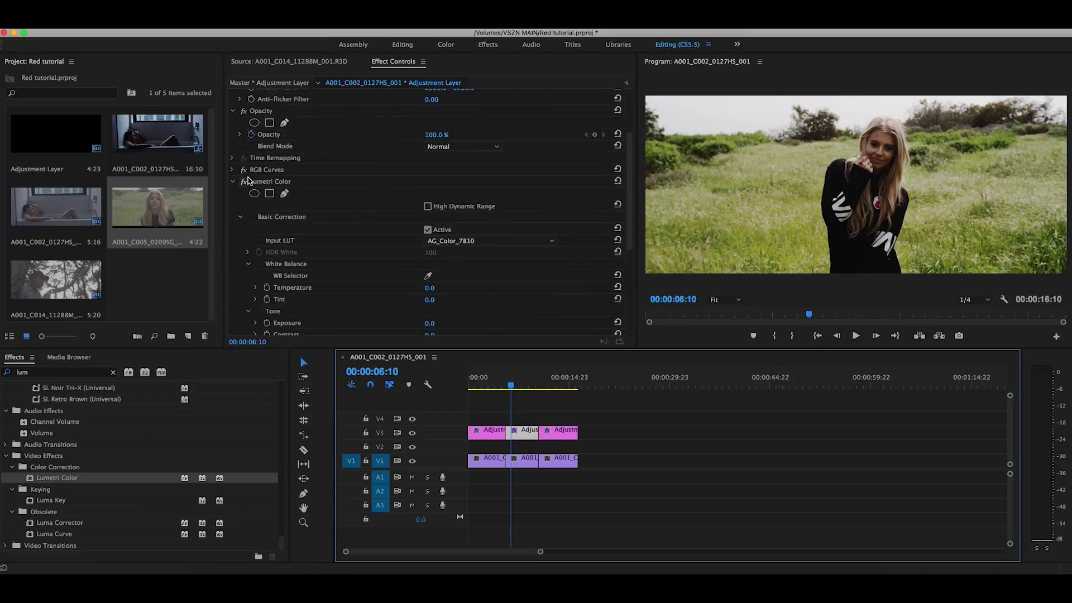
left_click(233, 169)
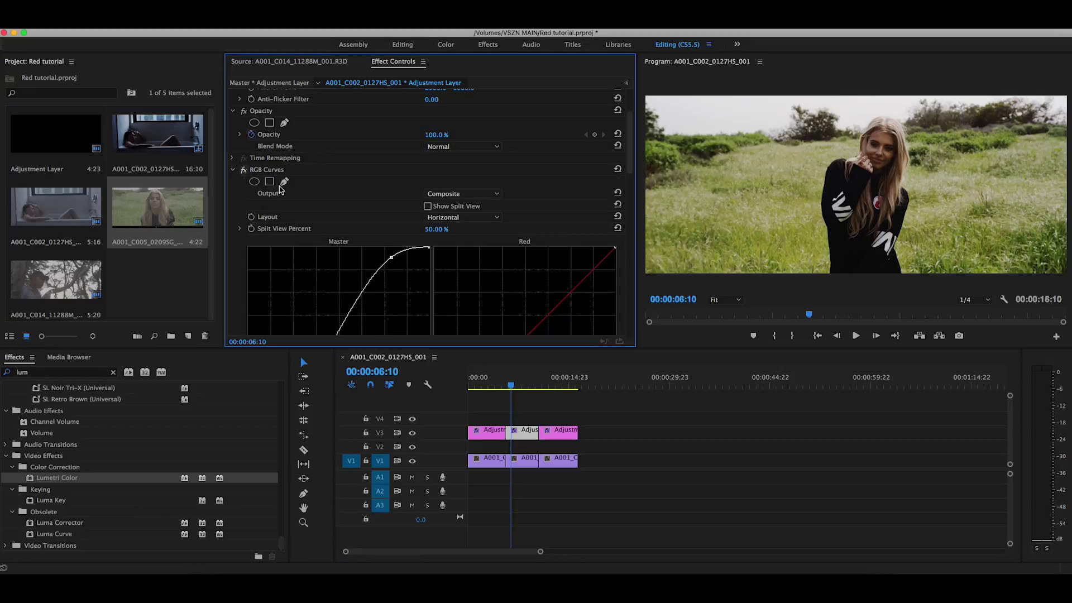
scroll(419, 232, "down", 5)
left_click_drag(276, 286, 272, 282)
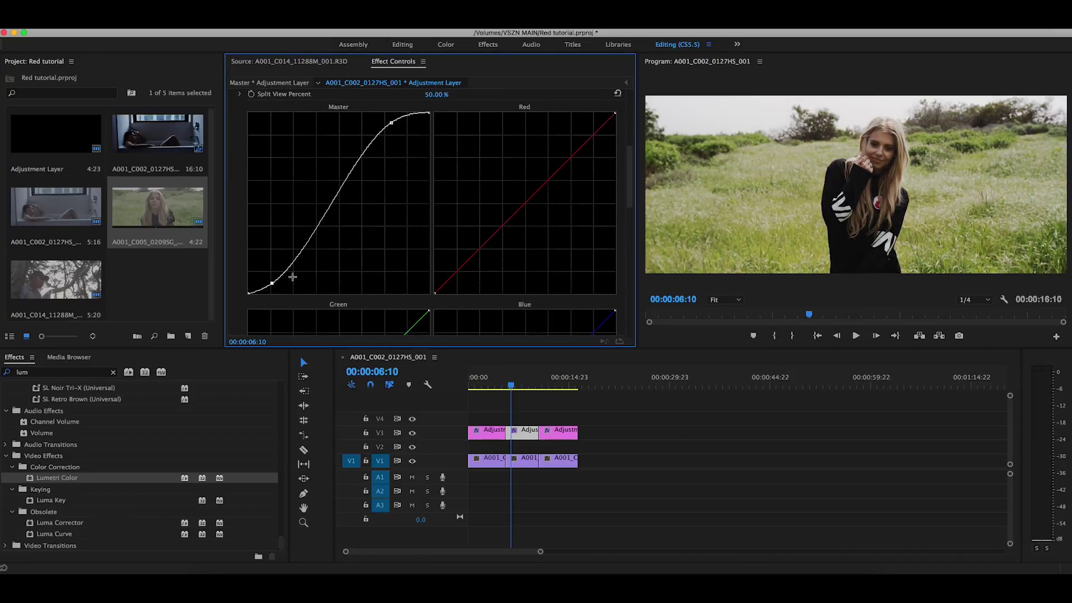
mouse_move(393, 124)
left_mouse_down()
mouse_move(394, 115)
mouse_move(390, 128)
left_mouse_up()
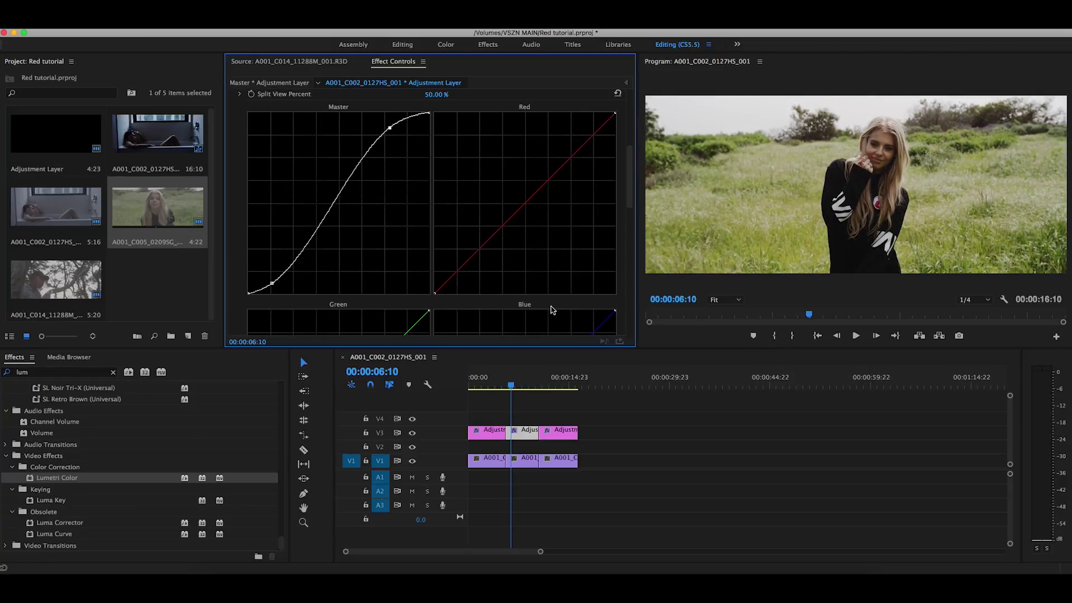
- Scrub the grass field and bathtub clips to review the grade, and collapse Lumetri Color on the first adjustment layer segment
left_click(504, 385)
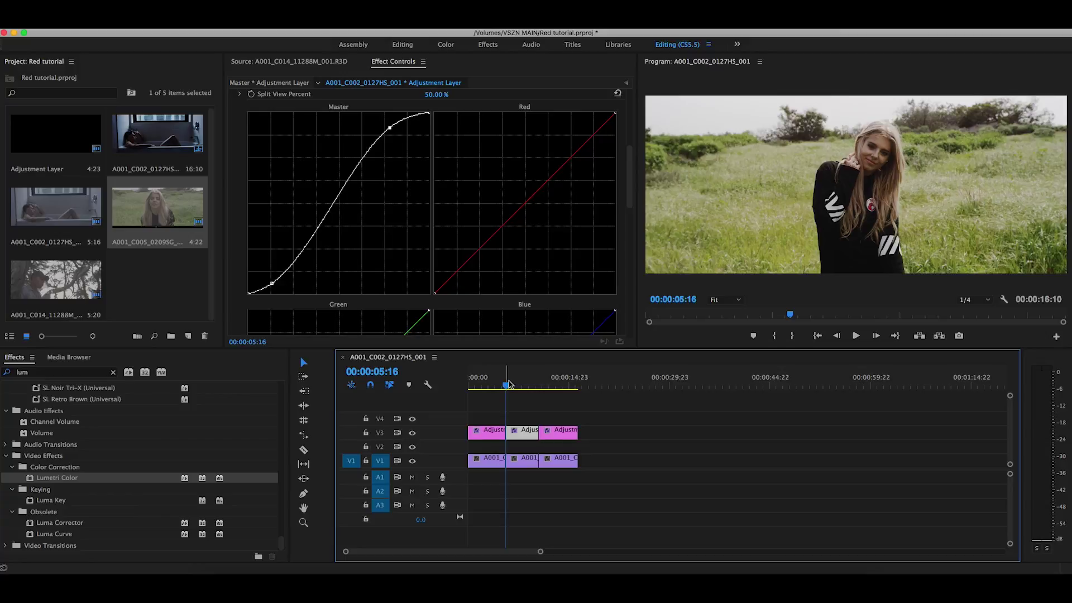
left_click_drag(507, 384, 537, 378)
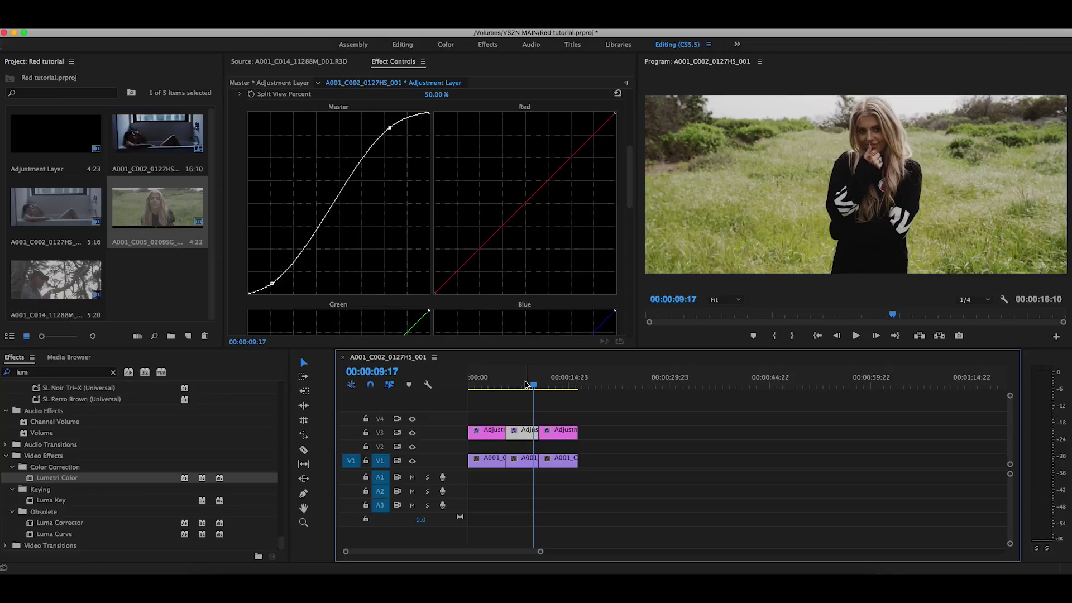
mouse_move(534, 384)
left_mouse_down()
mouse_move(510, 390)
mouse_move(522, 384)
left_mouse_up()
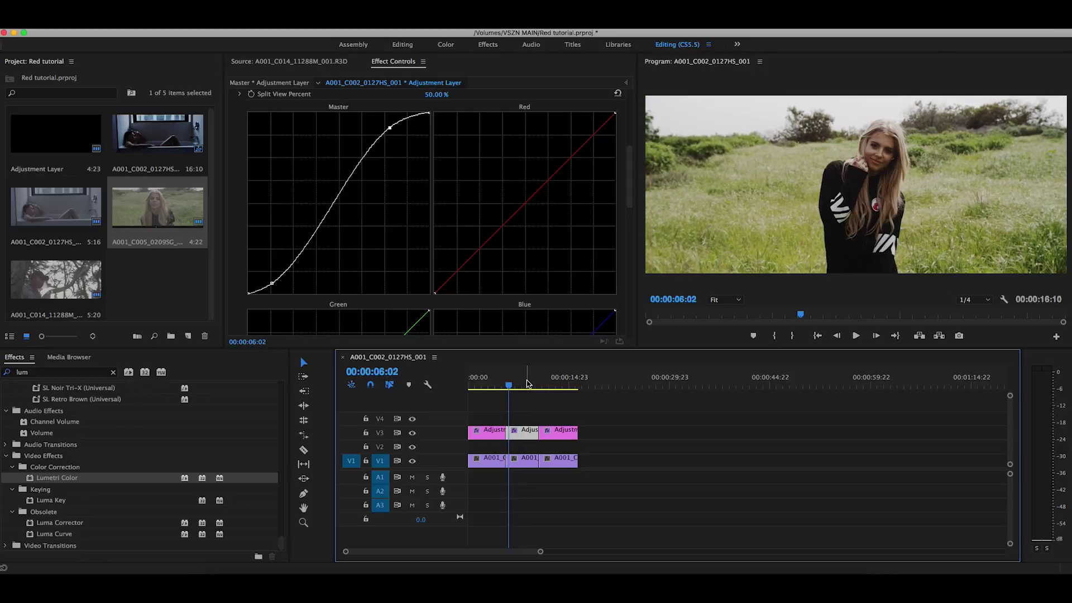
mouse_move(519, 388)
left_mouse_down()
mouse_move(542, 389)
mouse_move(512, 390)
left_mouse_up()
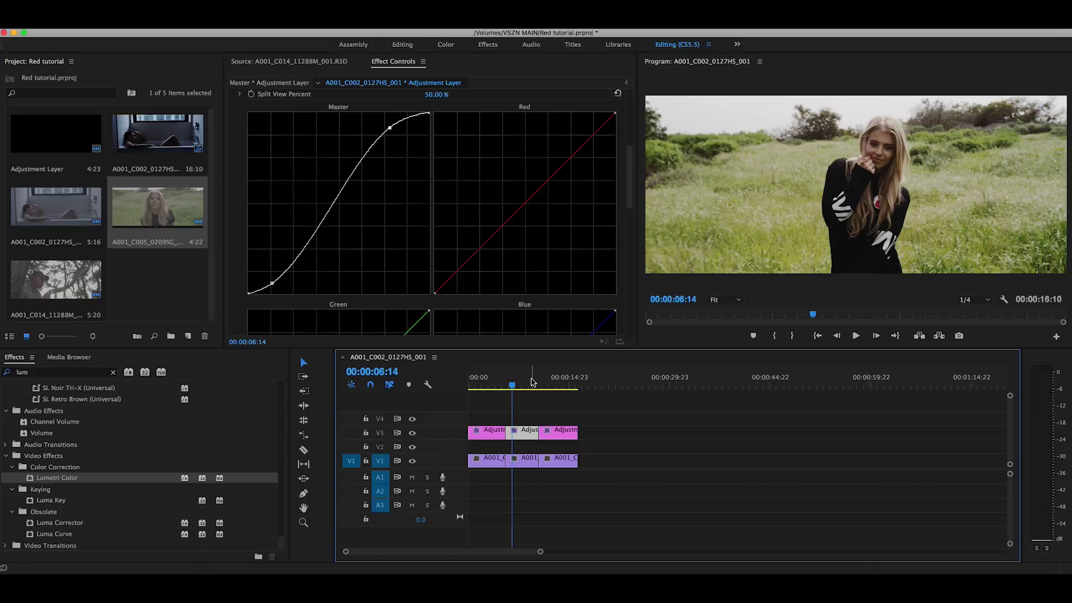
left_click_drag(527, 386, 482, 386)
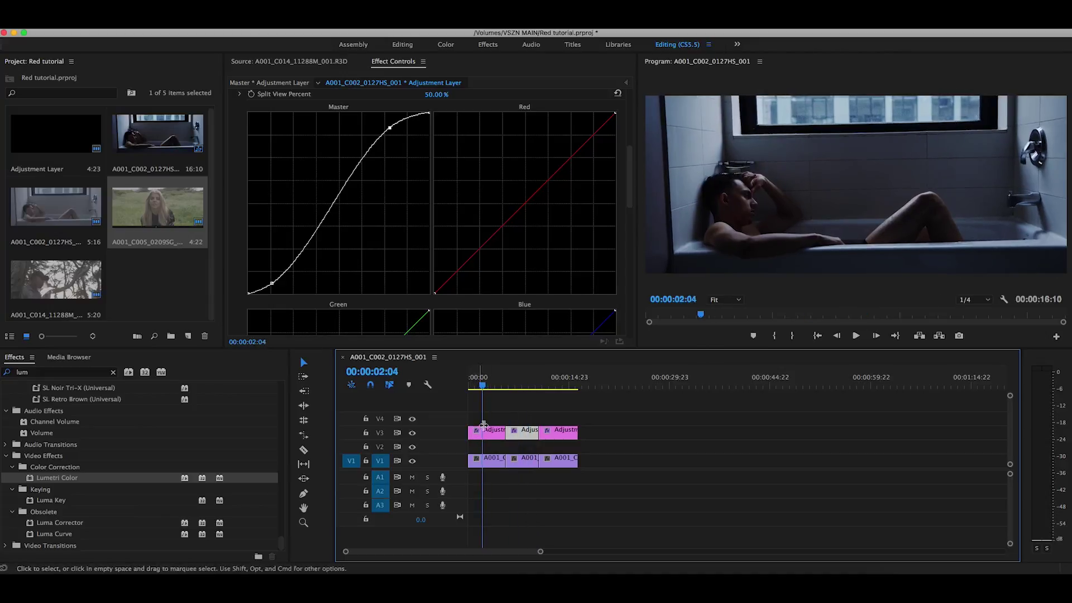
left_click(483, 431)
scroll(353, 232, "down", 5)
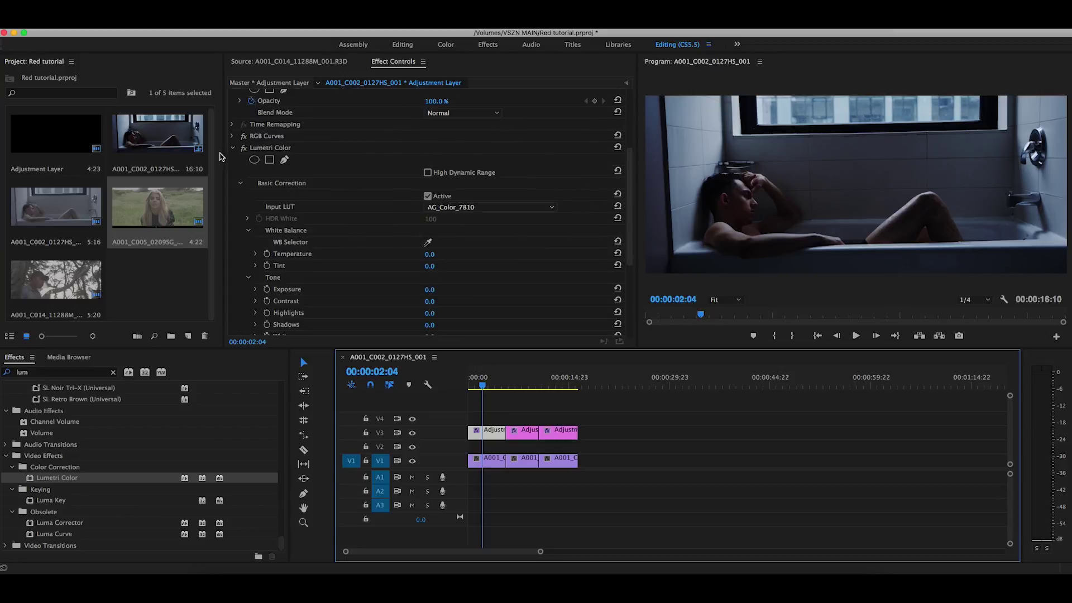
left_click(233, 148)
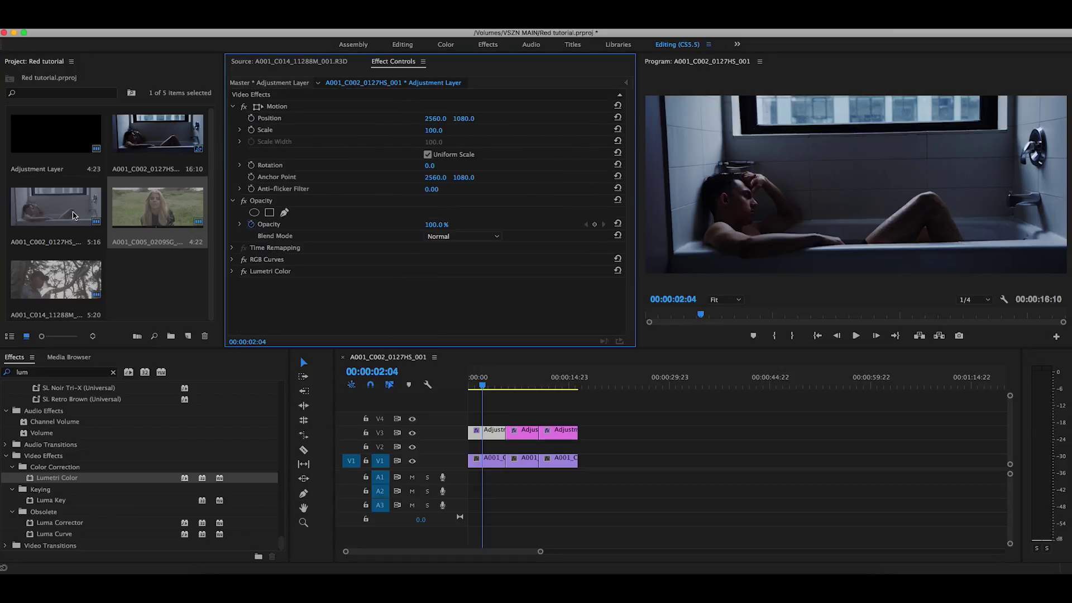
- Set the ISO of the bathtub clip A001_C002 to 400 in its RED R3D source settings
left_click(58, 210)
right_click(61, 207)
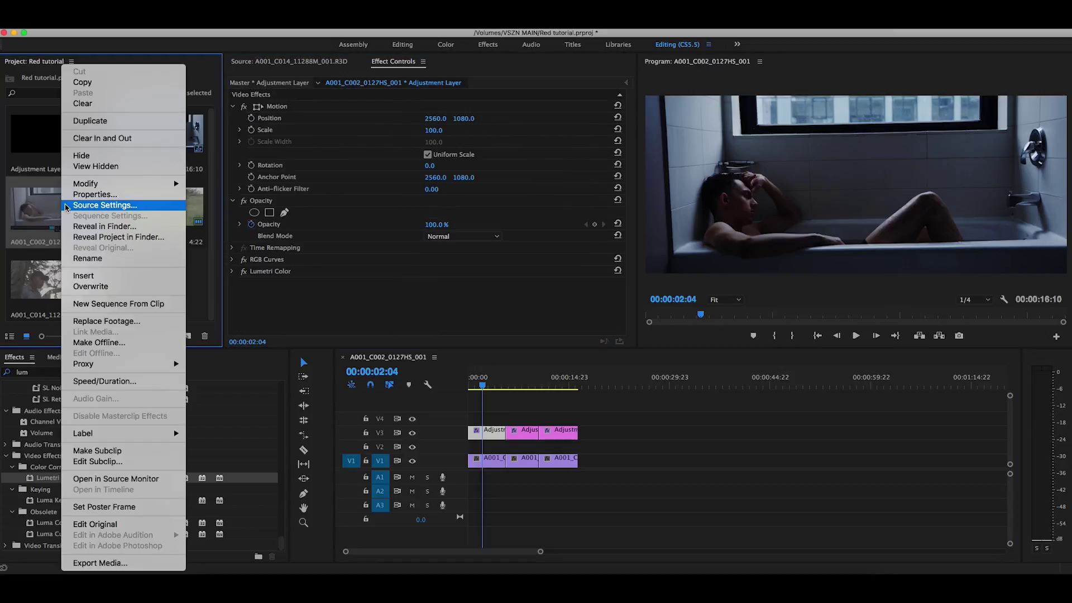
left_click(104, 206)
left_click(720, 391)
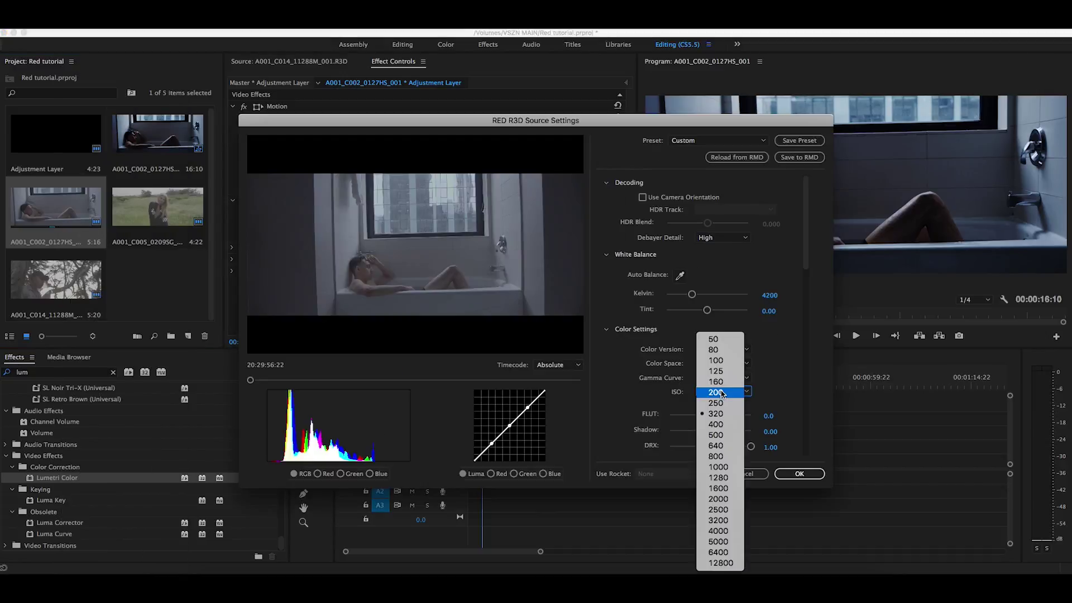
left_click(720, 425)
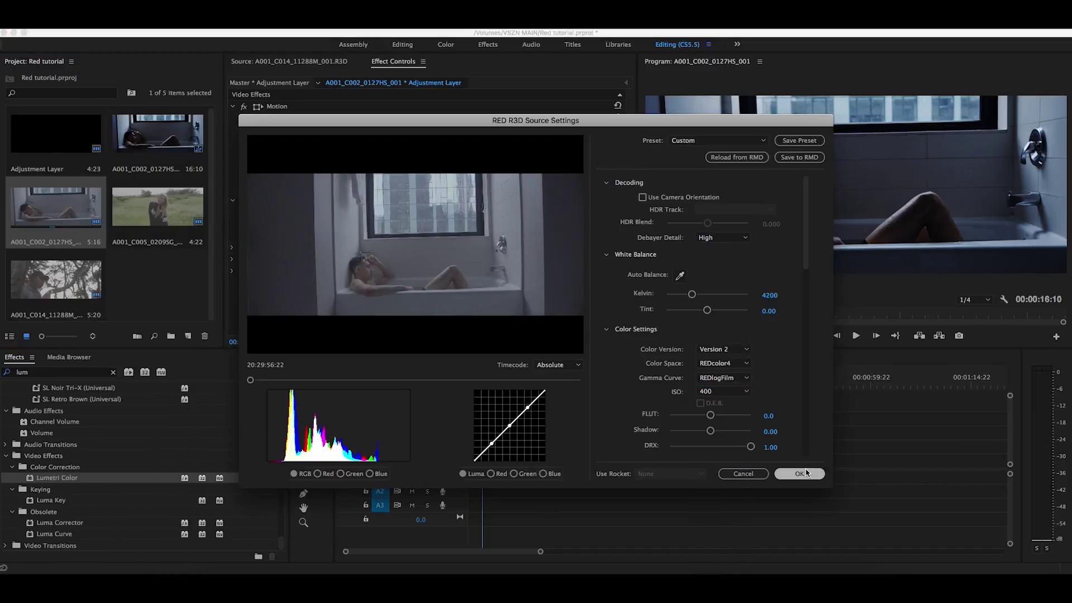
left_click(803, 474)
- Go to the tree clip A001_C014 in the sequence and set its ISO to 400 in its source settings
left_click_drag(482, 389, 561, 389)
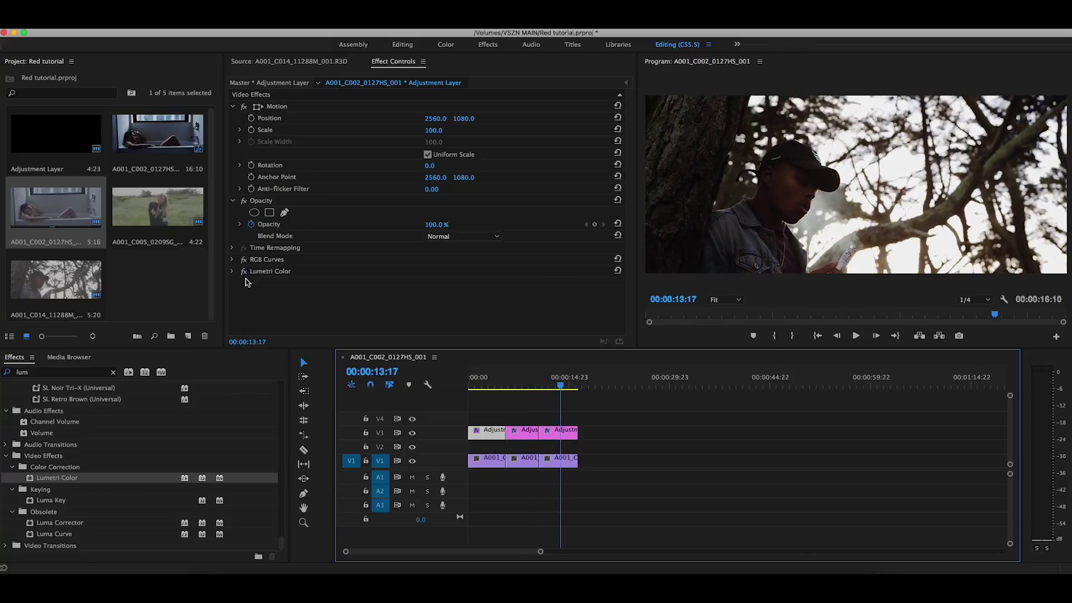
left_click(557, 458)
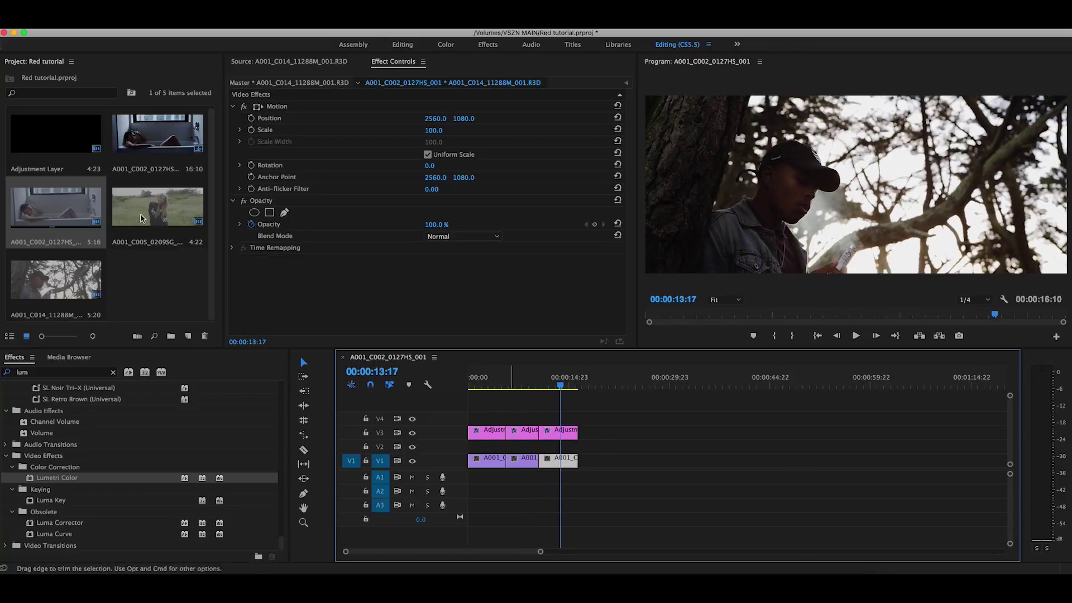
left_click(44, 282)
right_click(46, 278)
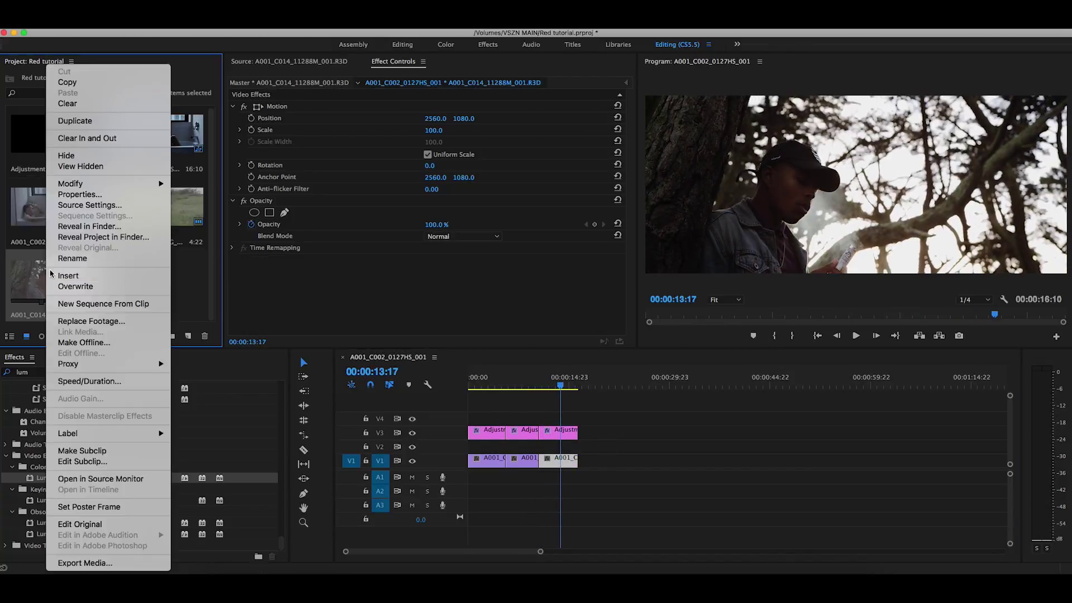
left_click(89, 205)
left_click(743, 393)
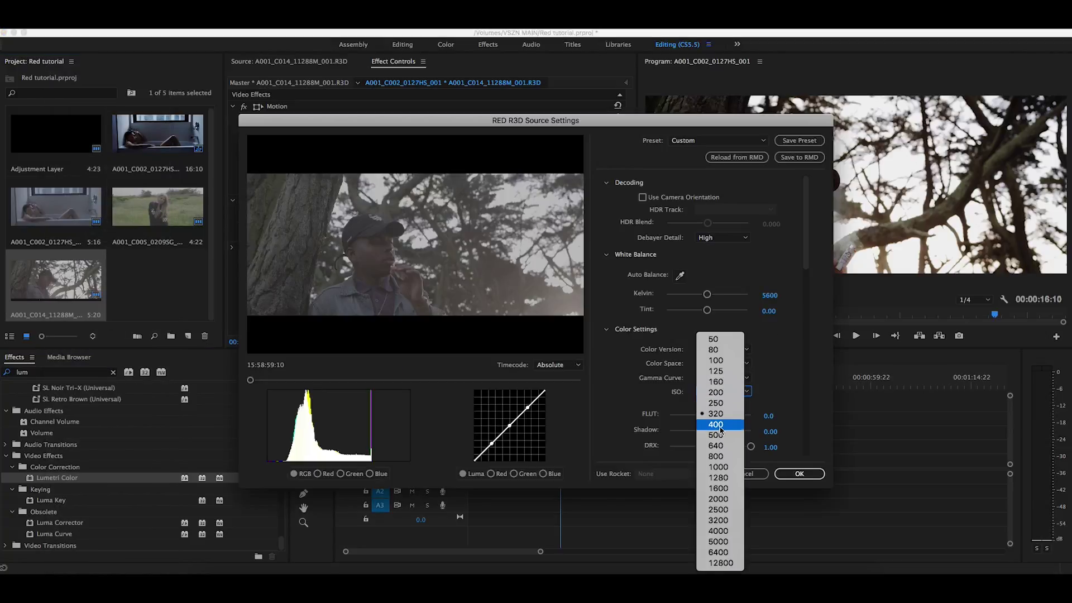
left_click(726, 423)
left_click(792, 471)
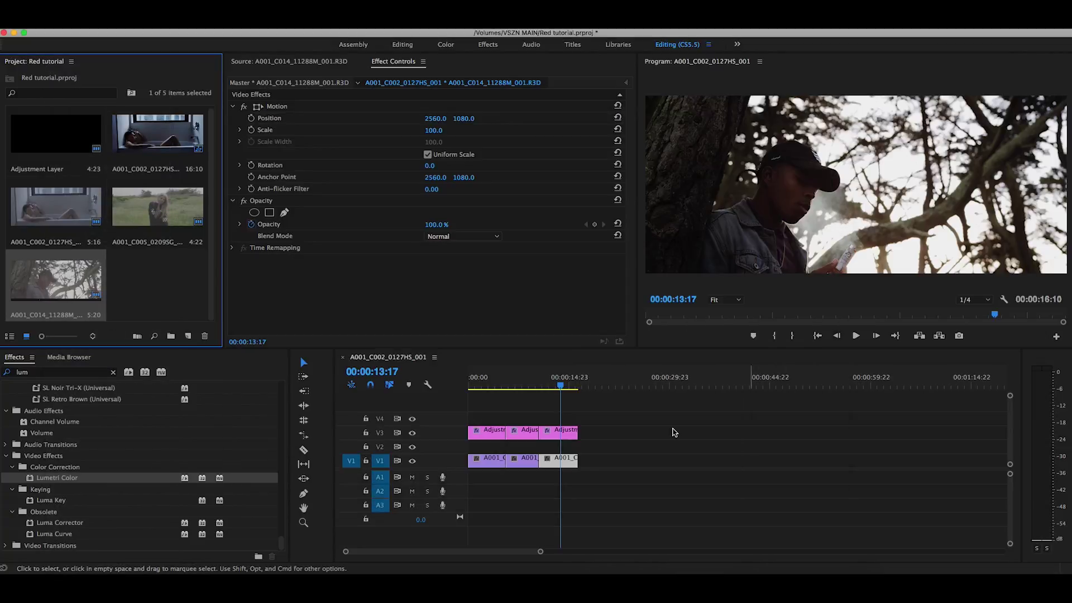
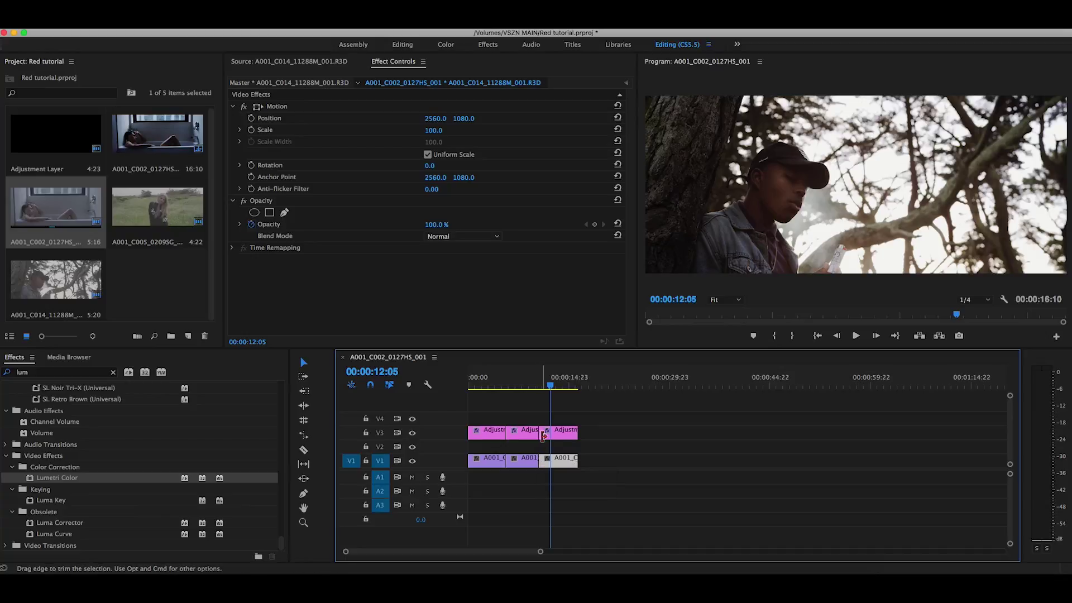
- Open the bathtub clip's R3D source settings and push color sliders to extreme values to deliberately distort the image
right_click(103, 226)
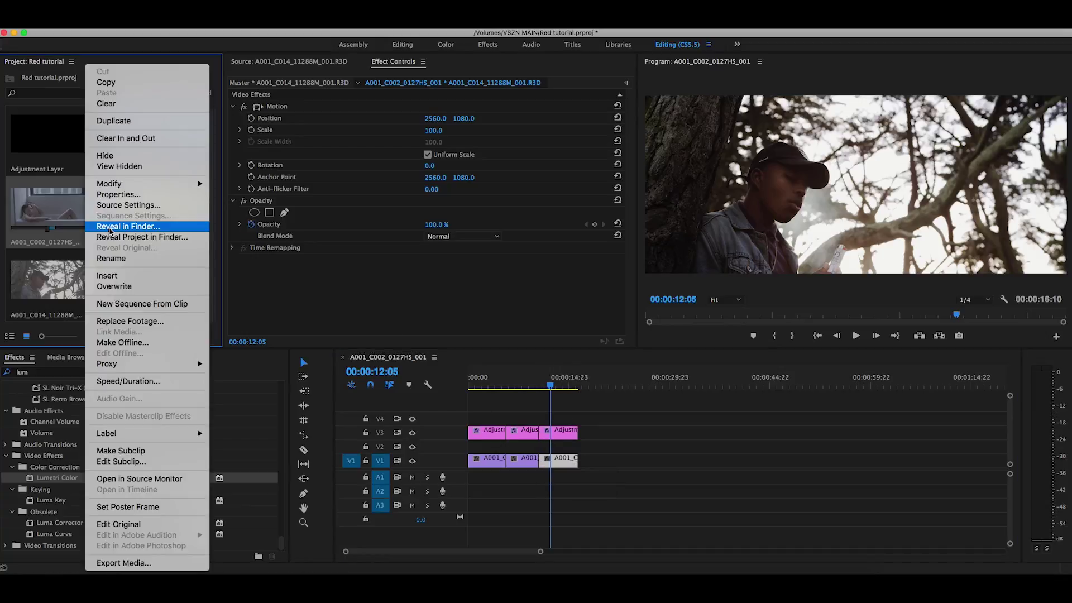
left_click(112, 205)
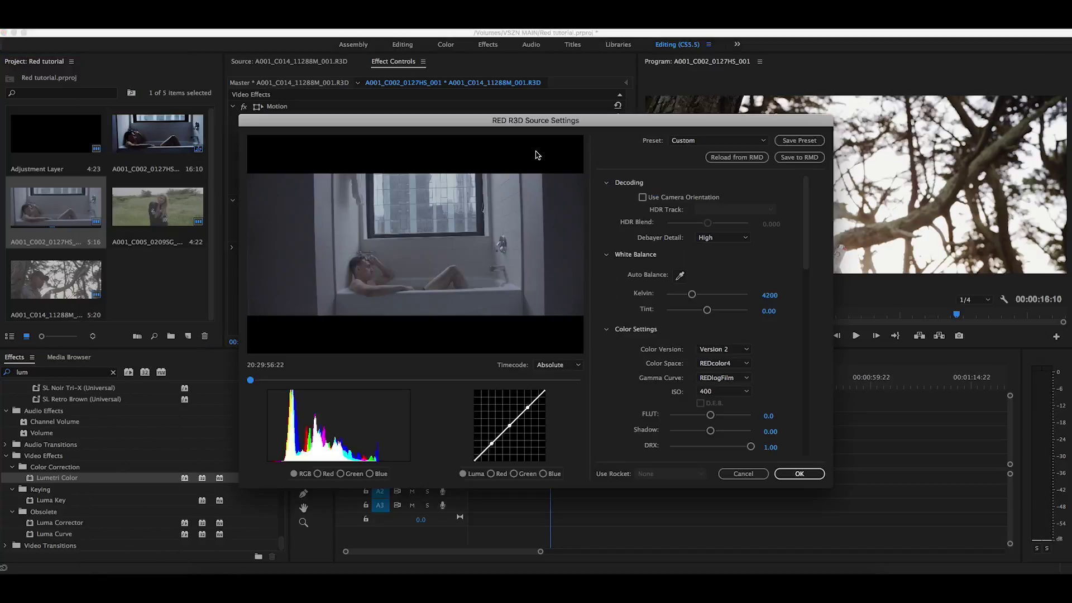
left_click(738, 160)
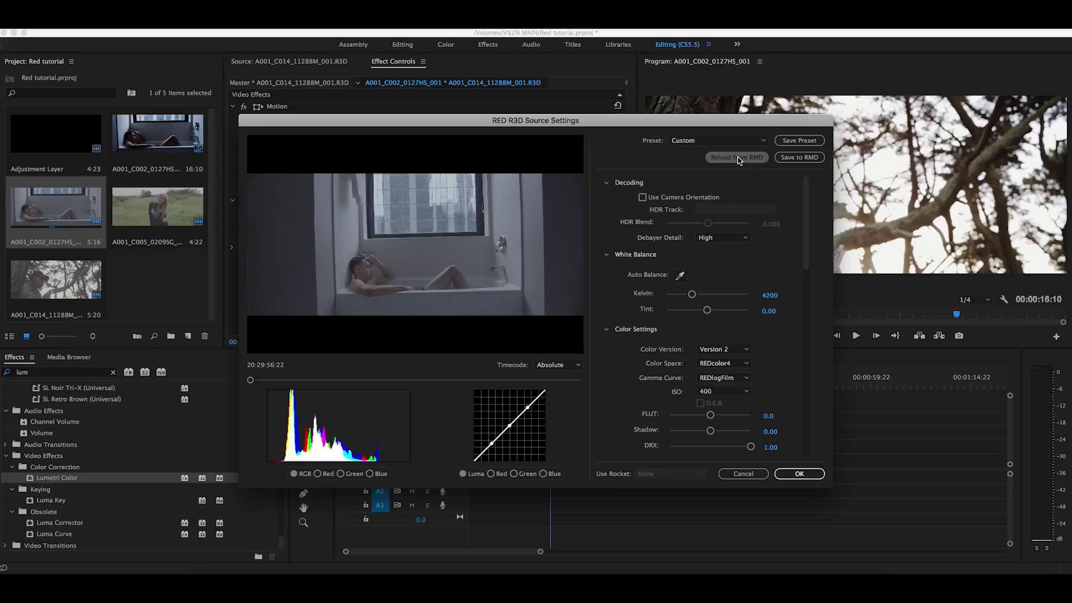
scroll(779, 333, "down", 5)
scroll(774, 320, "up", 3)
left_click_drag(691, 267, 751, 238)
scroll(733, 274, "down", 5)
left_click_drag(709, 208, 729, 191)
- Set the Luma curve's Highlights x near minimum and Midtones x near maximum, apply the settings, and select the bathtub clip on V1
scroll(627, 261, "down", 5)
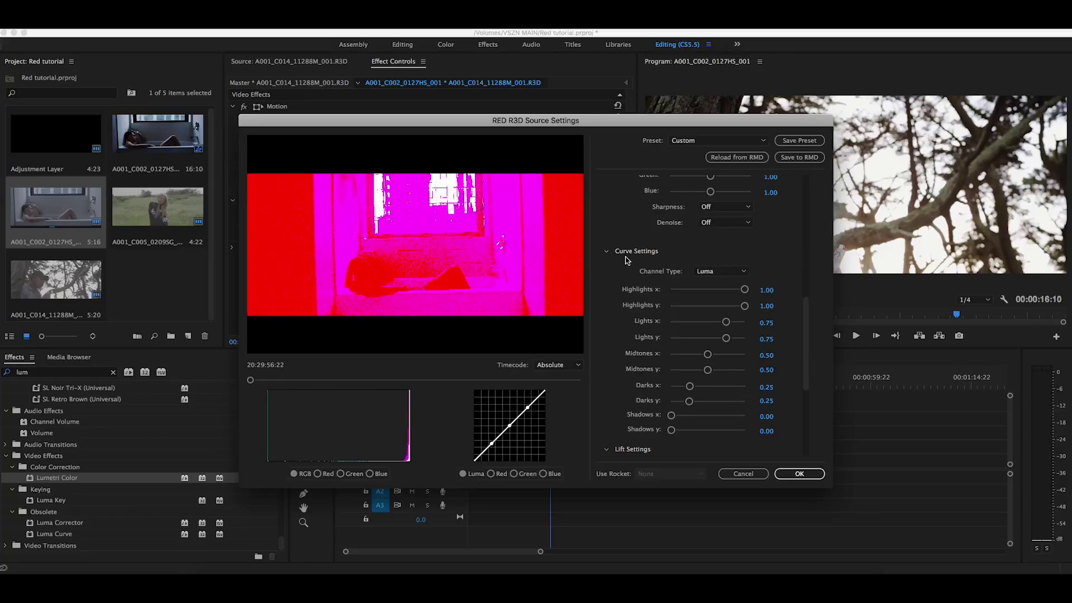
left_click_drag(744, 290, 673, 290)
left_click_drag(673, 354, 744, 355)
left_click(800, 473)
left_click(502, 386)
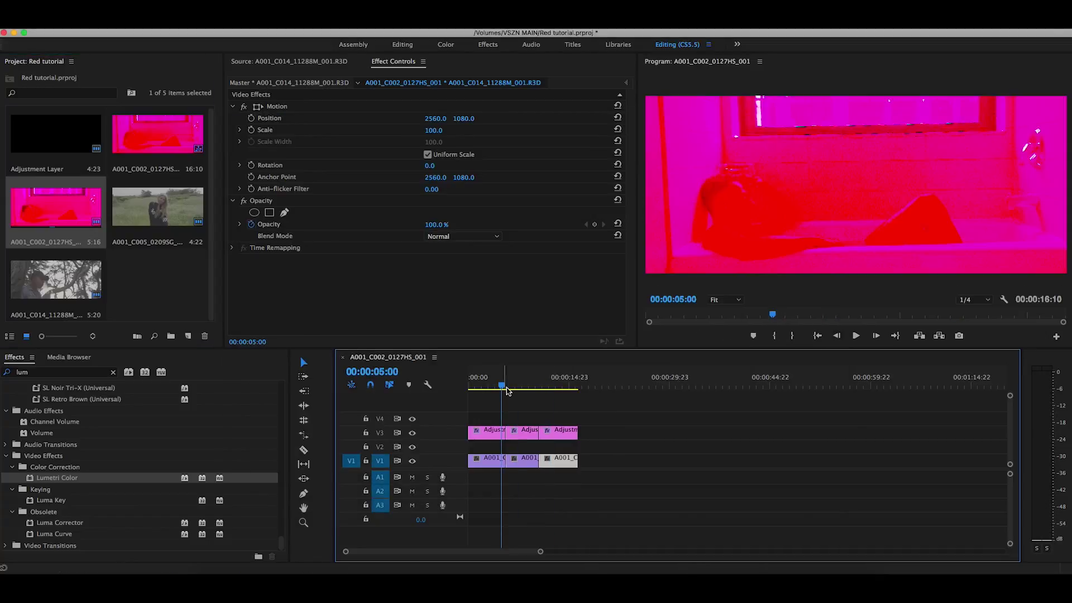
left_click(495, 456)
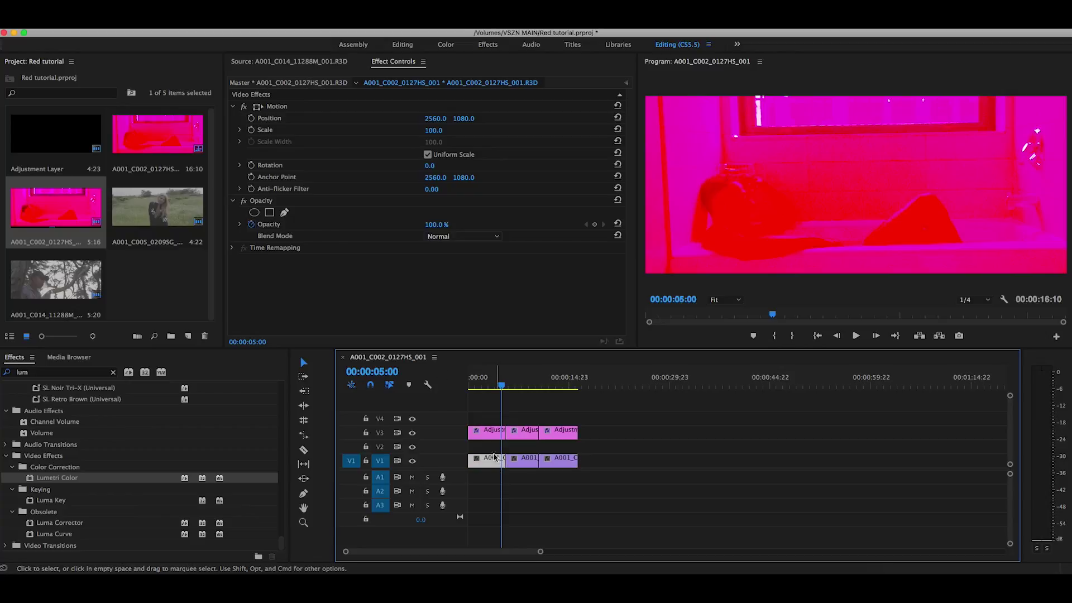
- Open the bathtub clip A001_C002's RED R3D source settings and reload its original as-shot values from the RMD
right_click(71, 215)
left_click(105, 211)
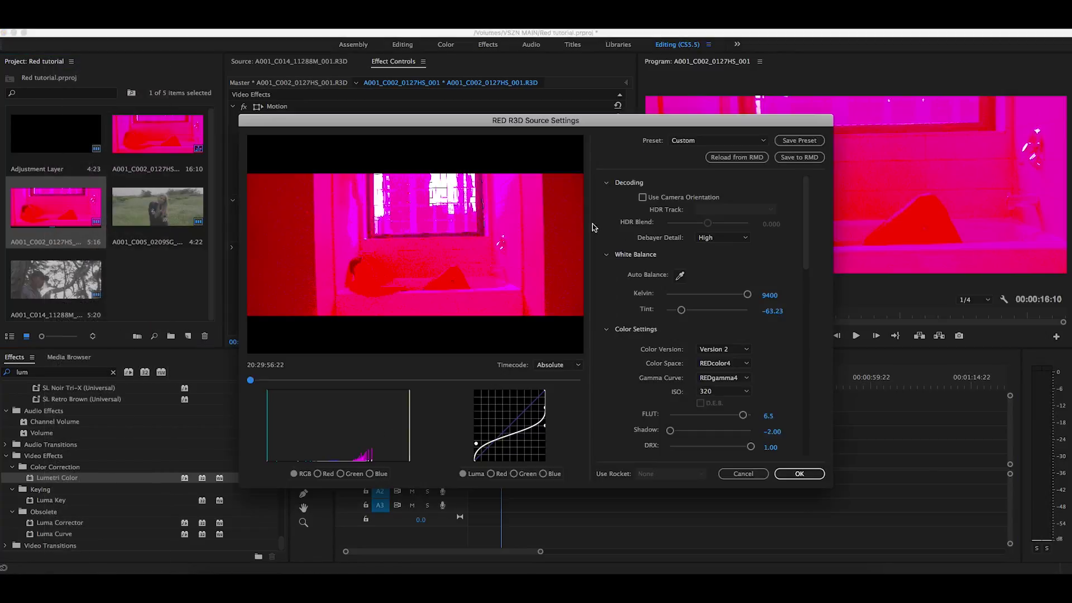
left_click(741, 159)
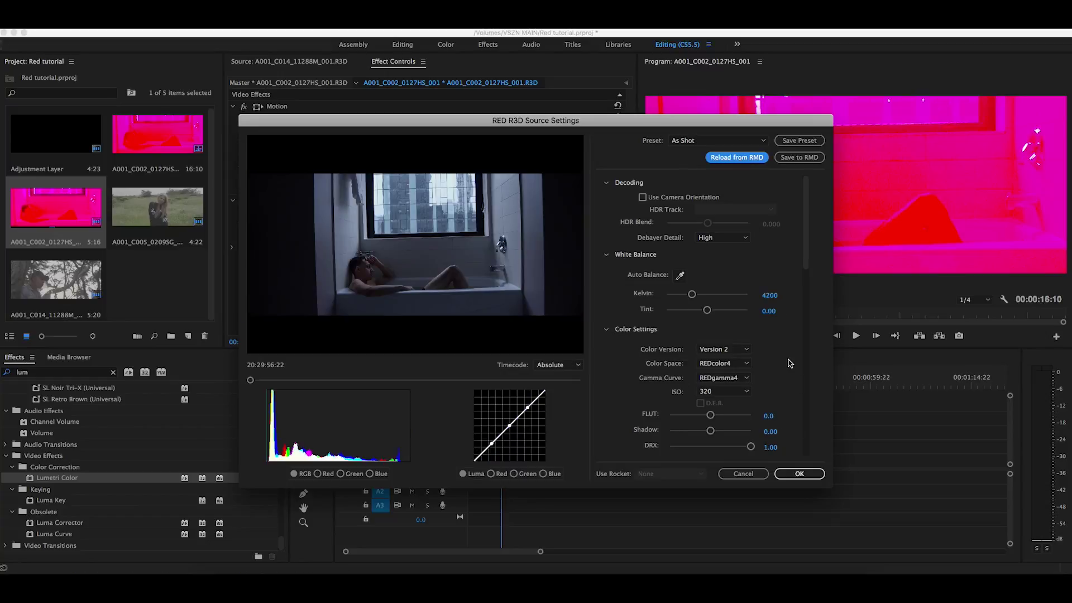
- Review the full list of color, curve, lift, gamma and gain settings in the bathtub clip's source settings
scroll(796, 347, "down", 10)
scroll(795, 347, "down", 3)
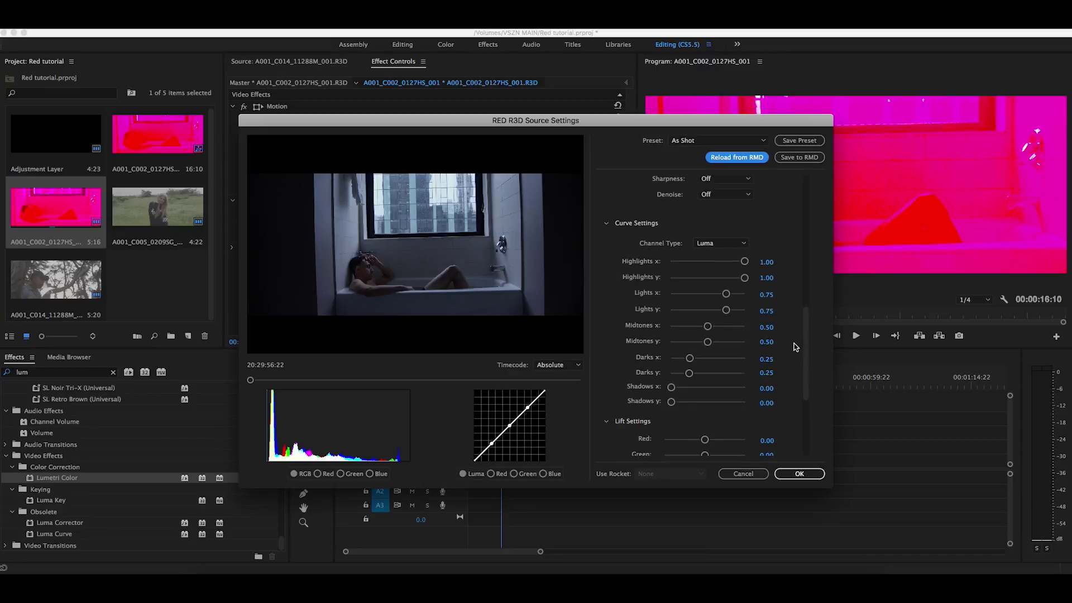
scroll(795, 347, "down", 6)
scroll(796, 347, "up", 19)
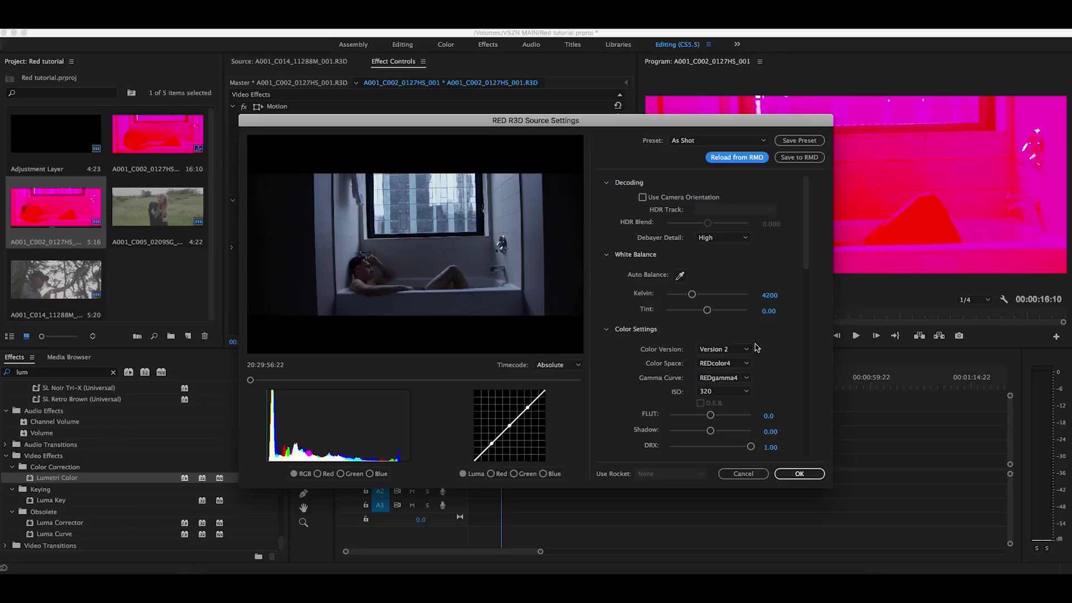
scroll(786, 354, "down", 5)
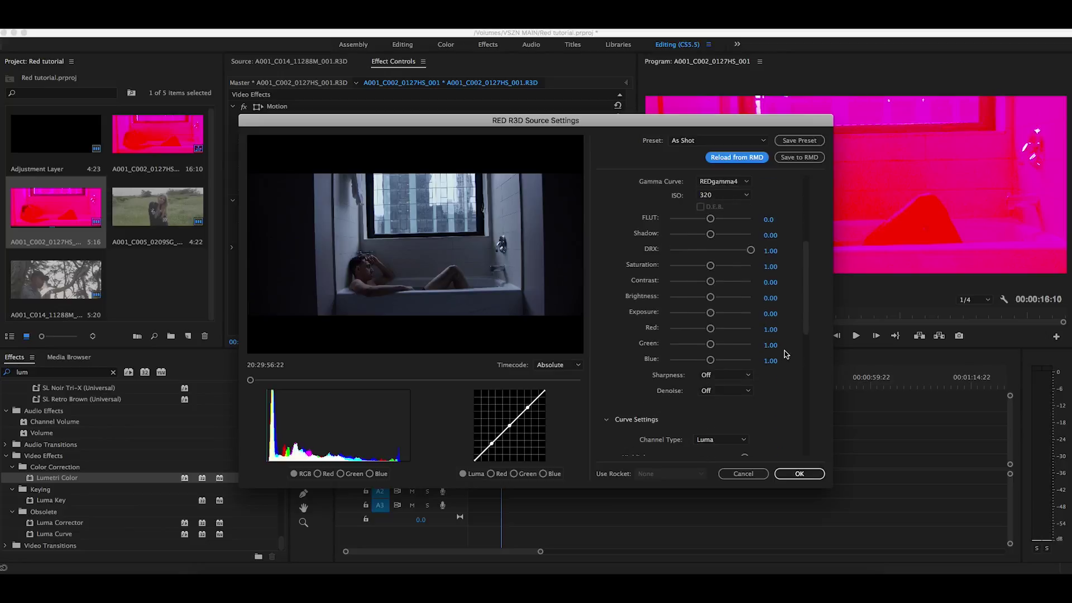
scroll(786, 354, "down", 10)
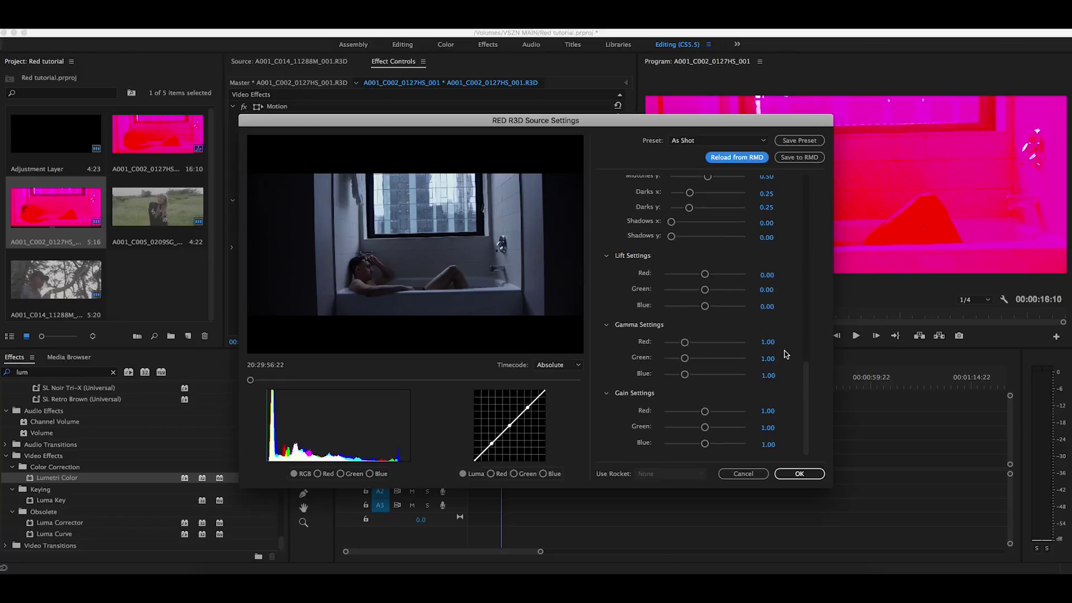
scroll(786, 354, "up", 12)
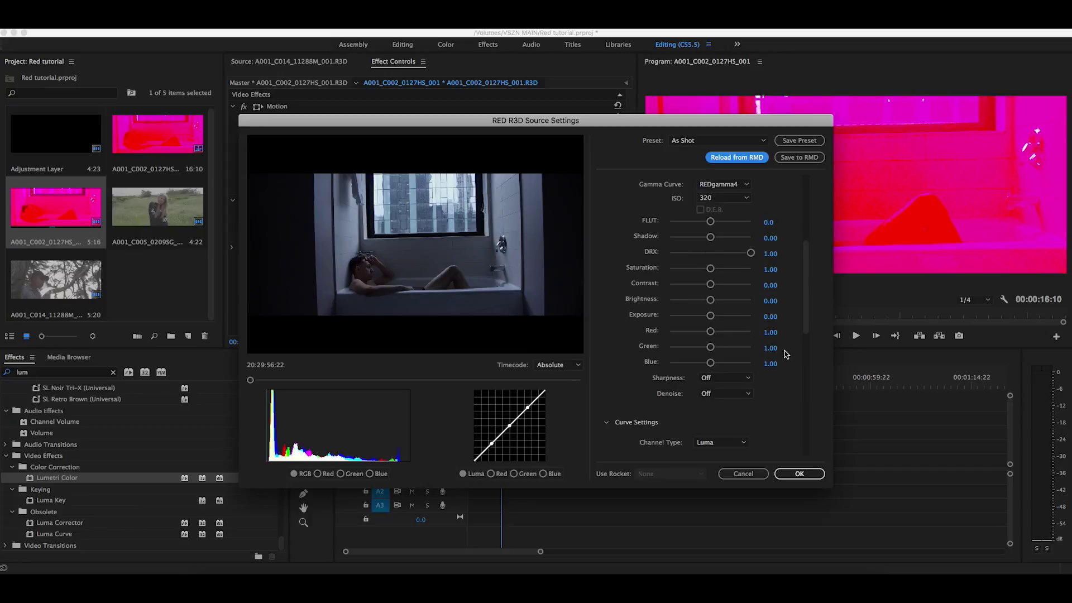
scroll(687, 350, "up", 5)
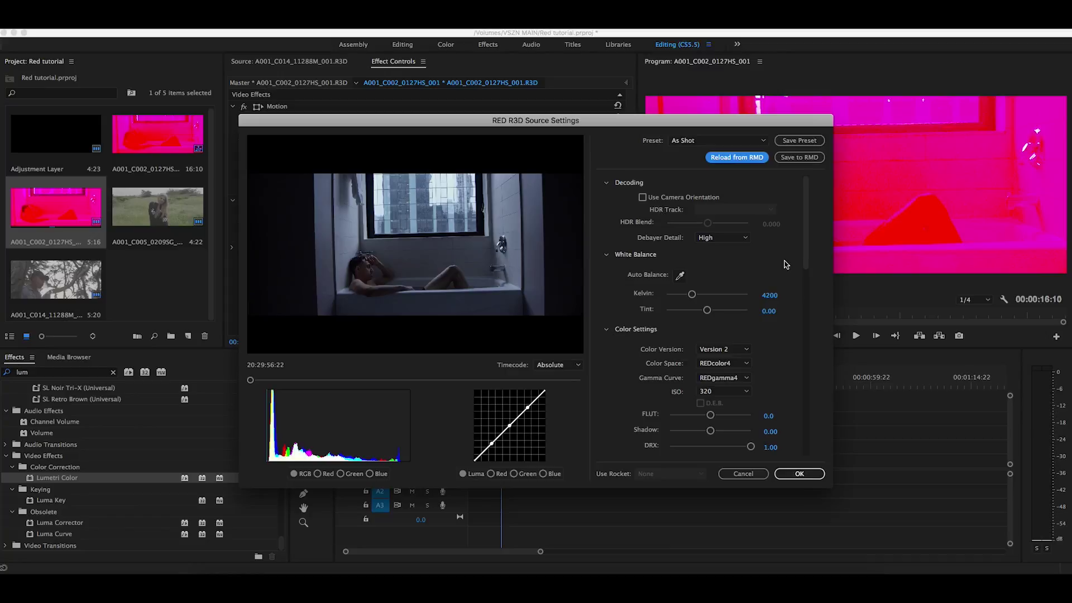
- Auto-balance the bathtub clip's white balance by sampling beside the window in the preview, and apply the source settings
scroll(782, 266, "down", 3)
left_click(680, 219)
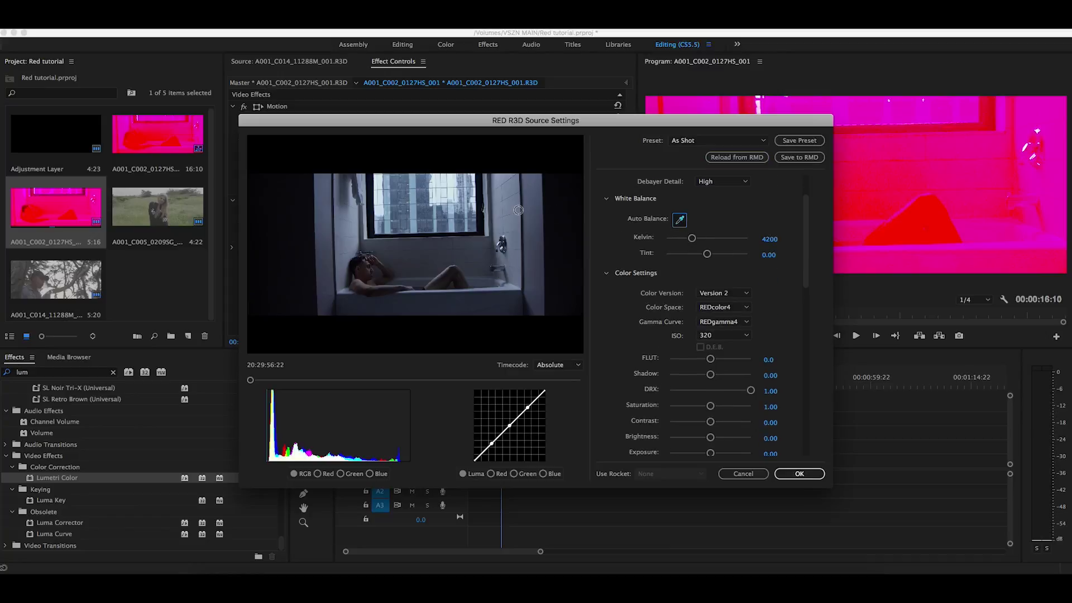
left_click(476, 222)
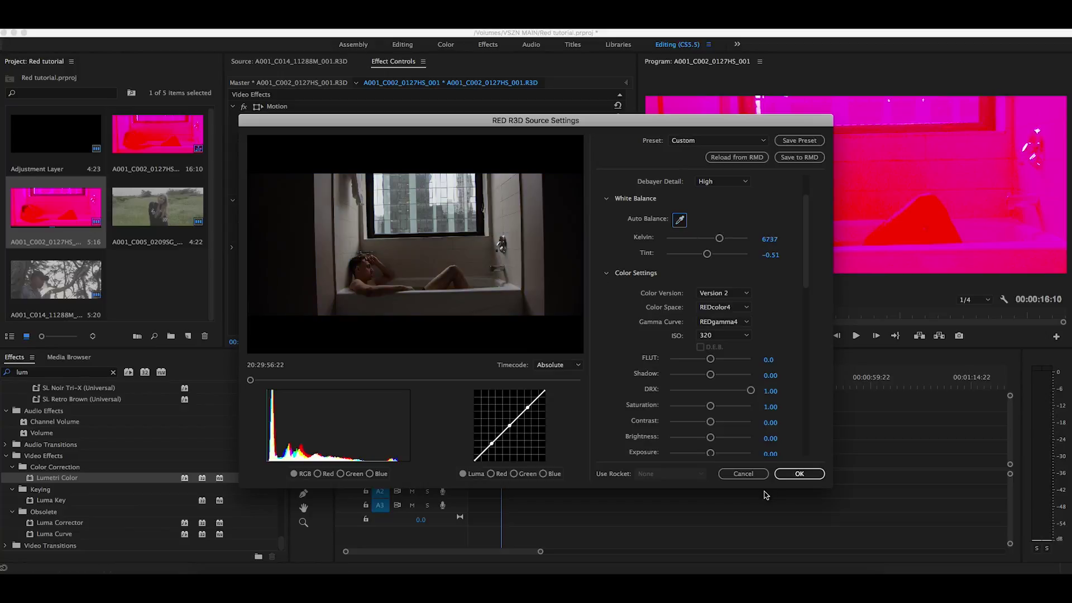
left_click(800, 473)
- Compare the bathtub shot at 00:00:01:10 with the first adjustment layer's RGB Curves effect disabled and re-enabled
left_click(478, 379)
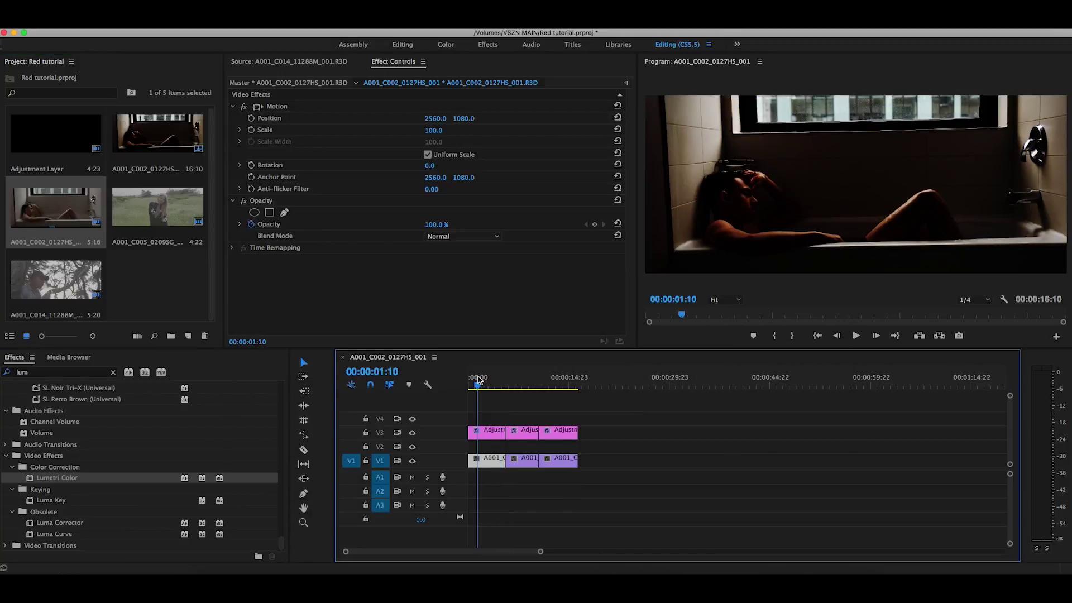
left_click(491, 430)
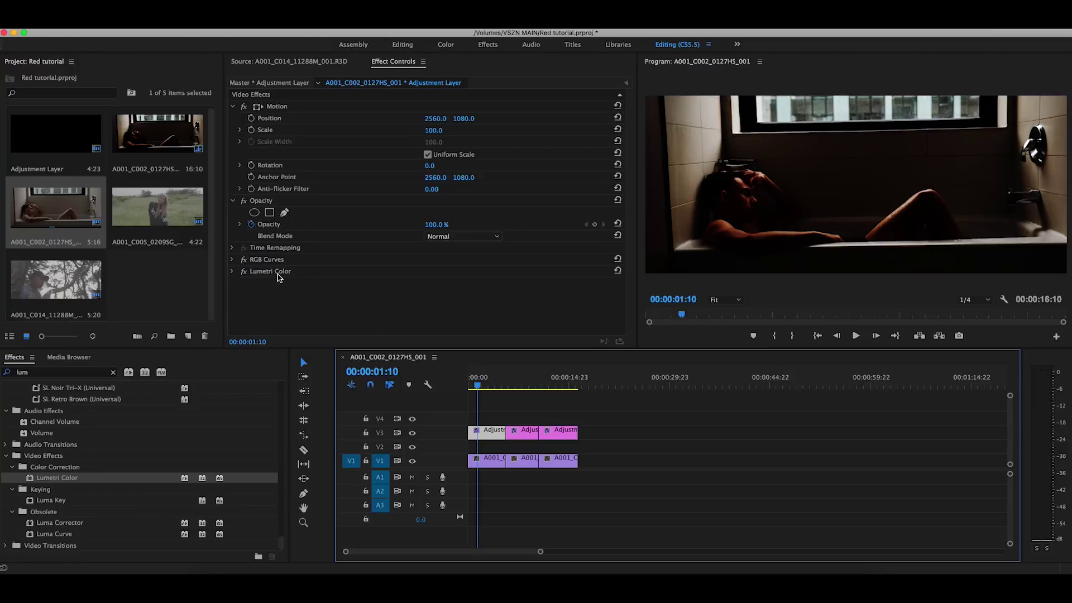
left_click(243, 261)
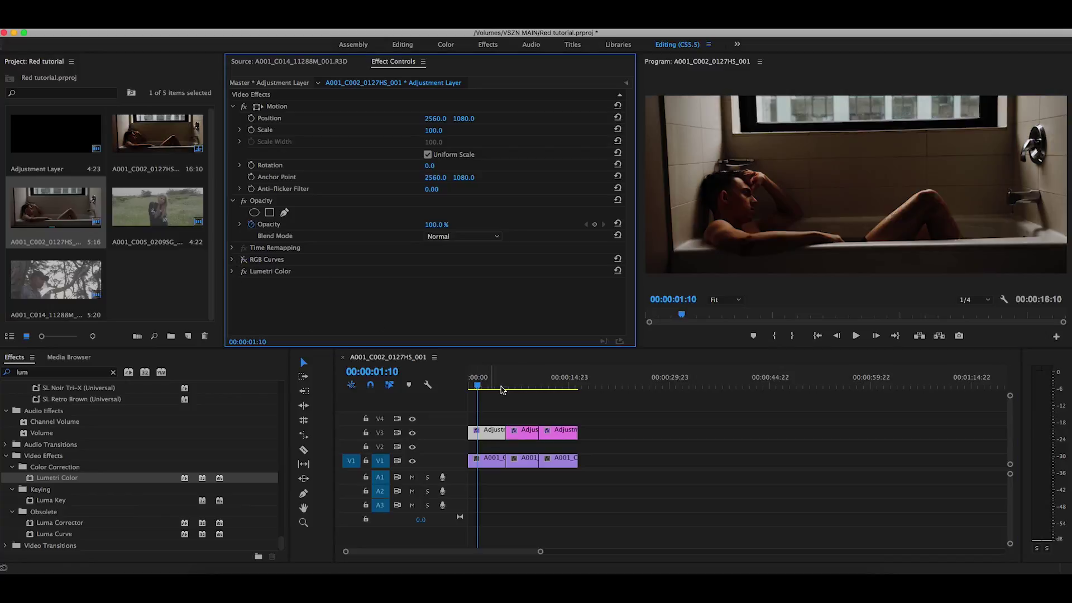
left_click(244, 261)
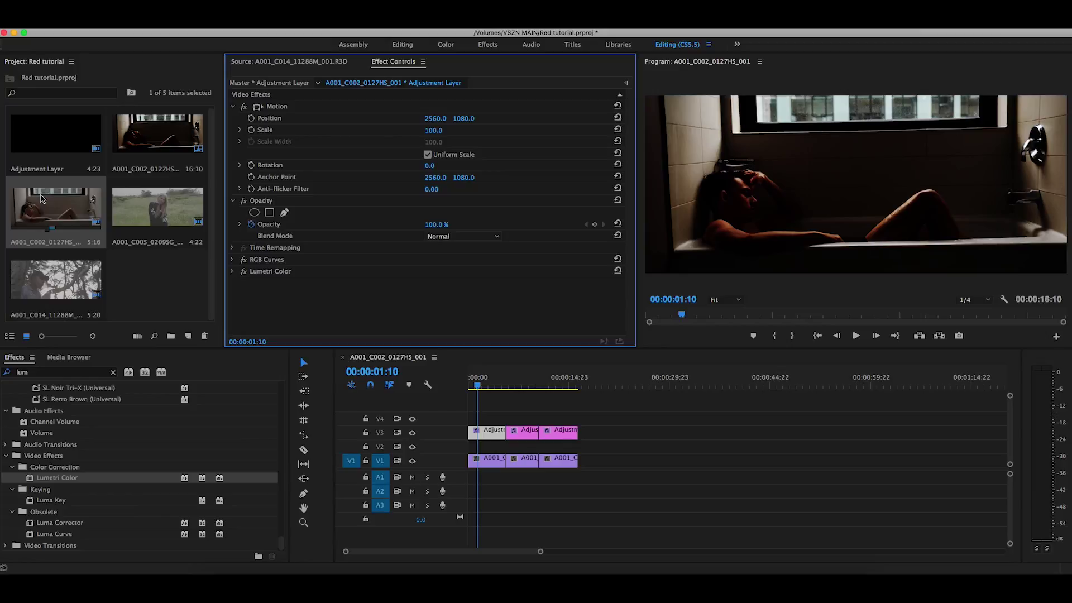
- Reload the bathtub clip's source settings from the RMD and auto-balance its white balance by sampling the right edge of the bathroom image
right_click(41, 198)
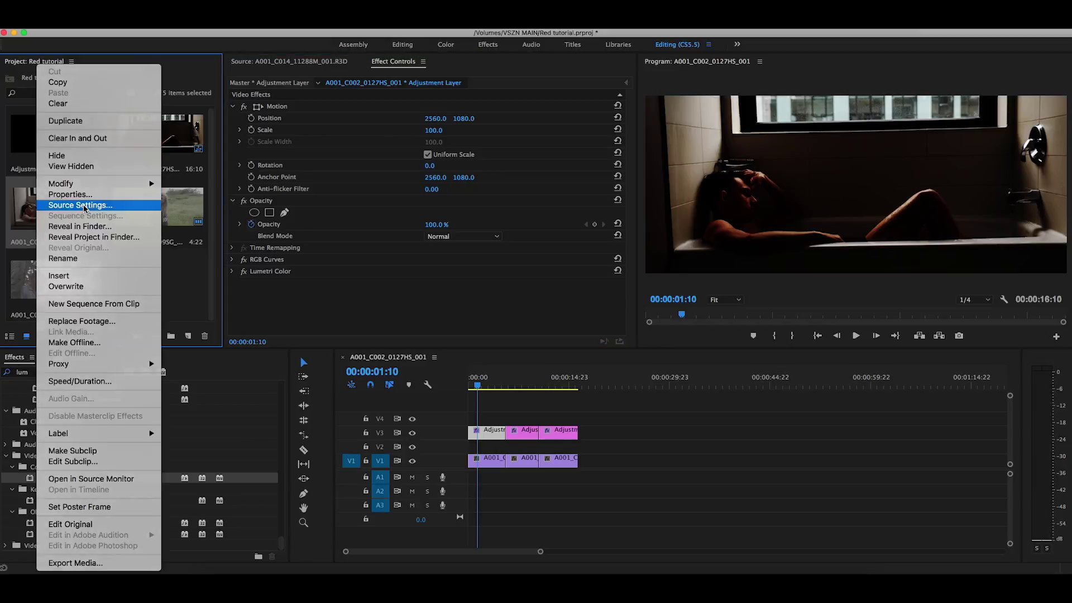
left_click(190, 225)
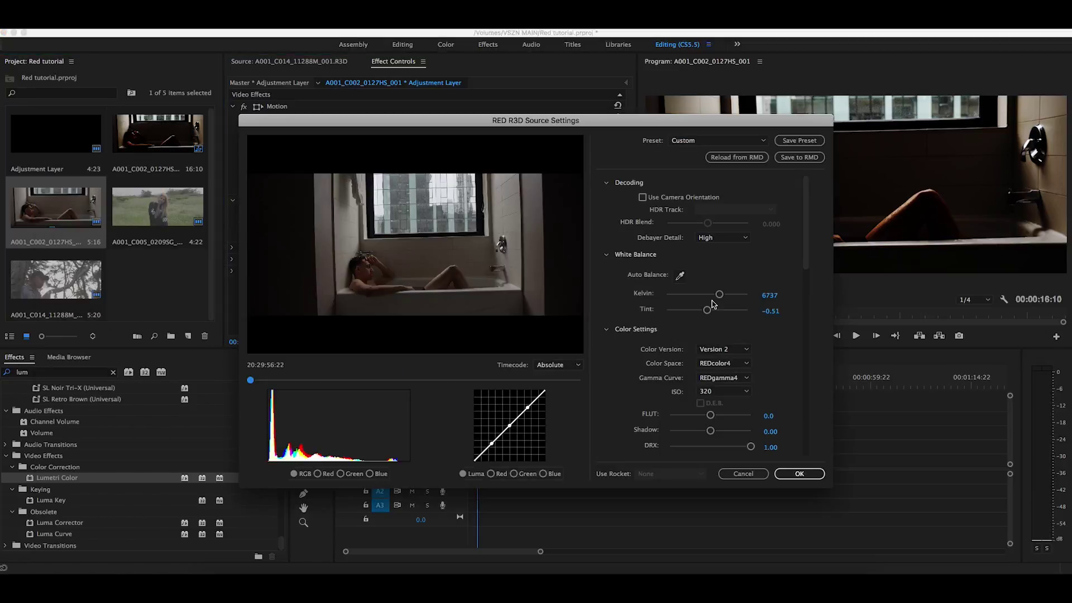
left_click(746, 158)
left_click(724, 378)
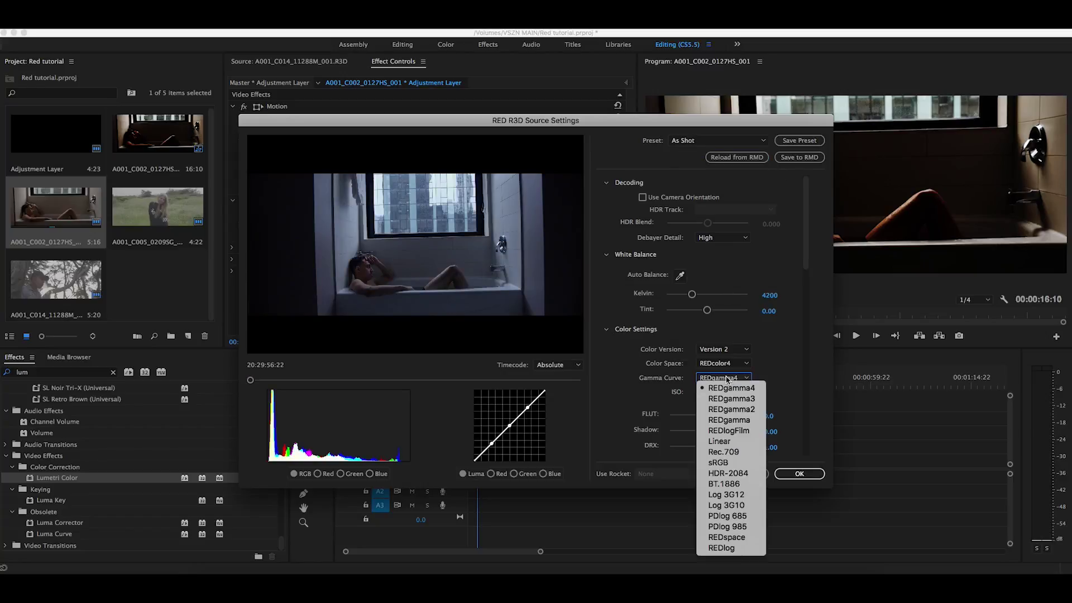
left_click(614, 339)
left_click(679, 275)
left_click(550, 244)
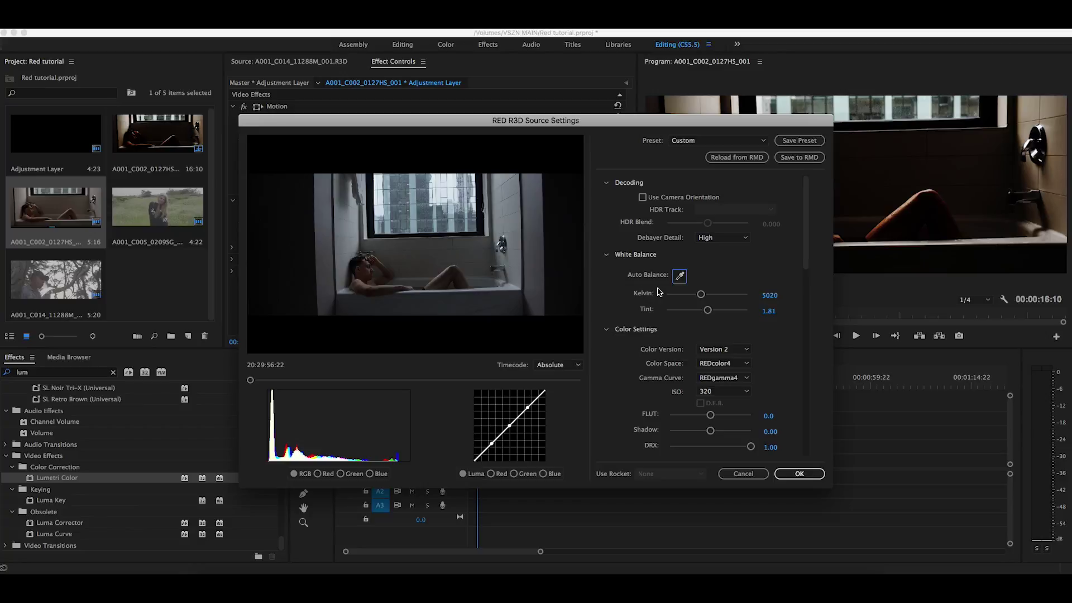
- Set the bathtub clip's Gamma Curve to REDlogFilm and apply the source settings
left_click(723, 377)
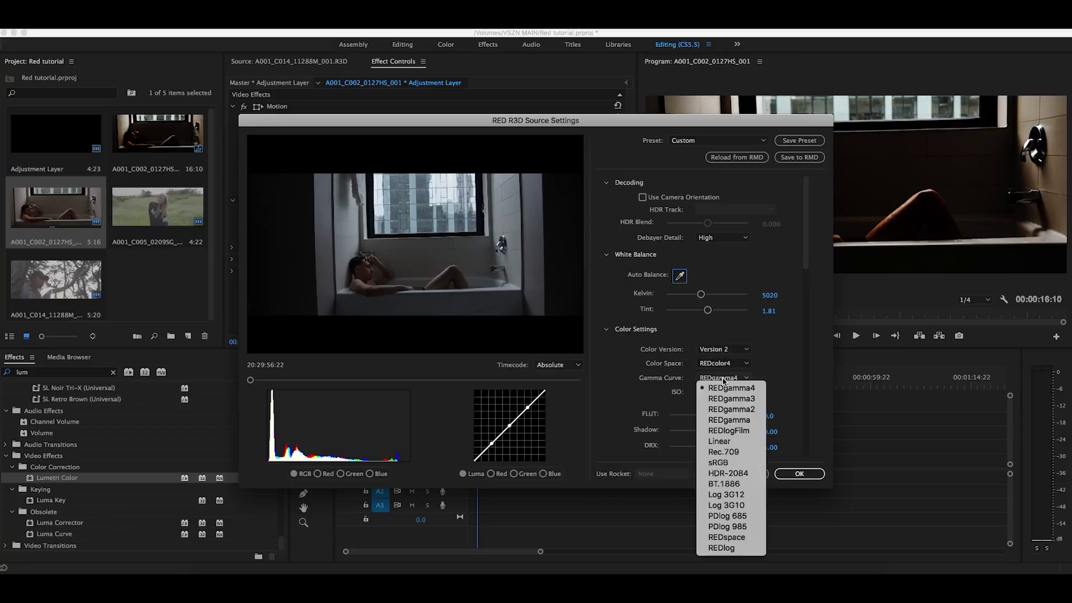
left_click(733, 435)
left_click(800, 474)
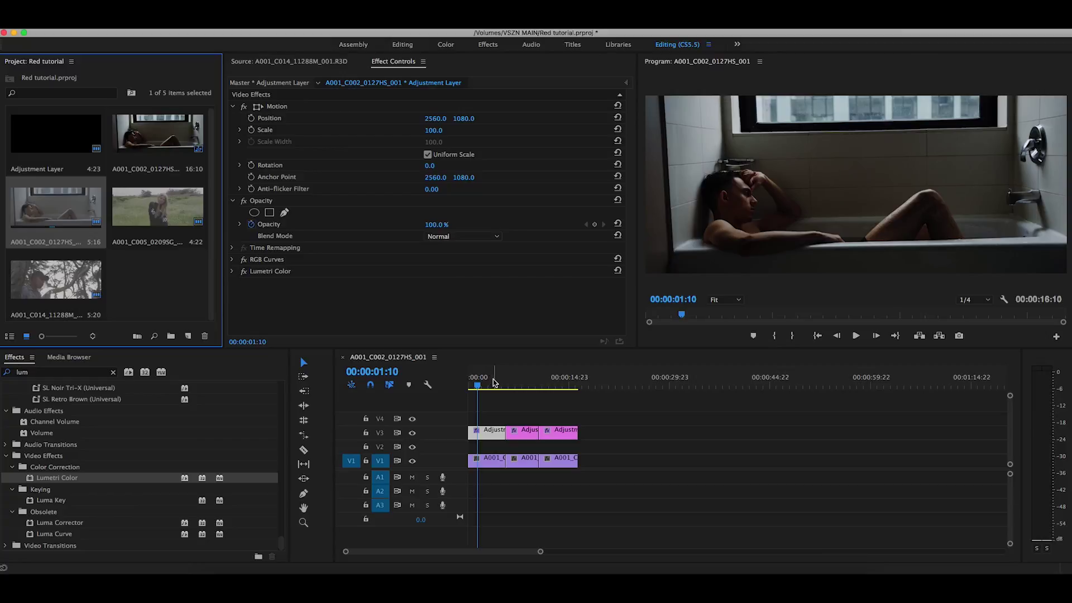
- View the graded tree shot at 00:00:11:21 in the sequence and deselect the adjustment layer
left_click_drag(501, 383, 550, 384)
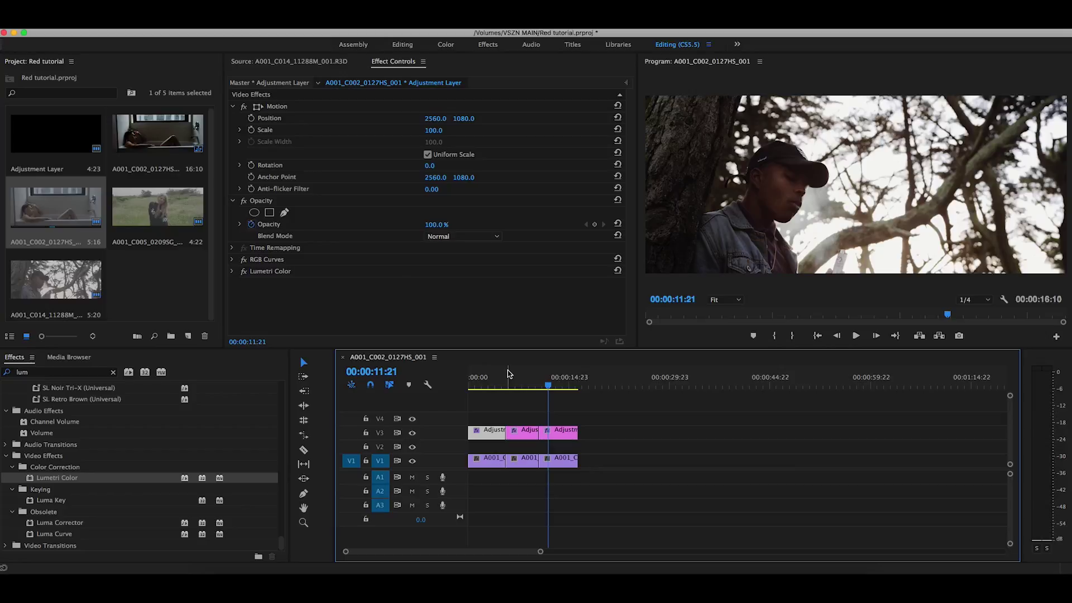
left_click(514, 406)
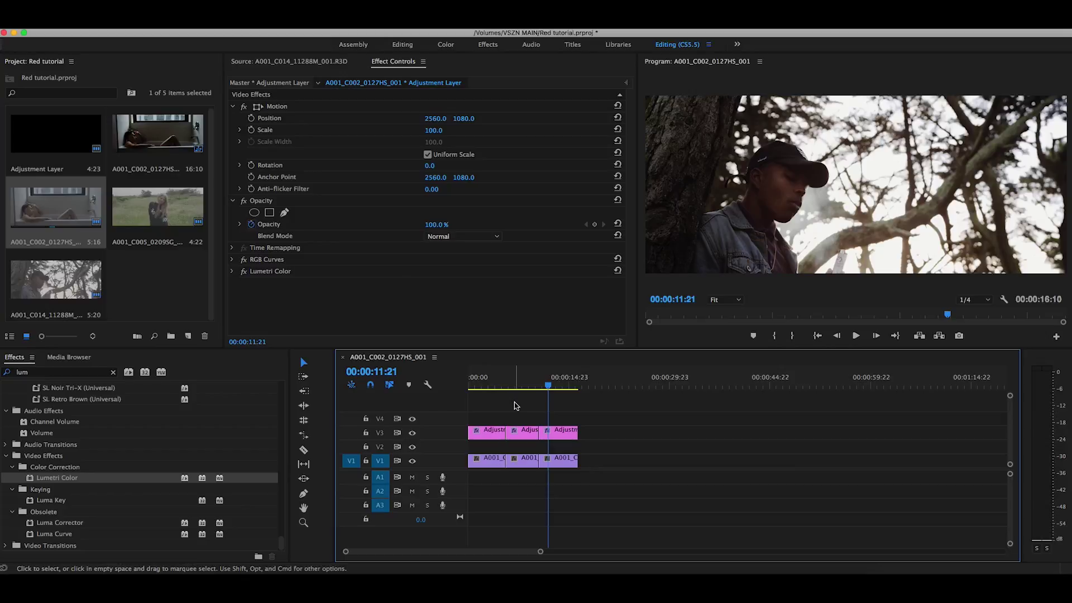